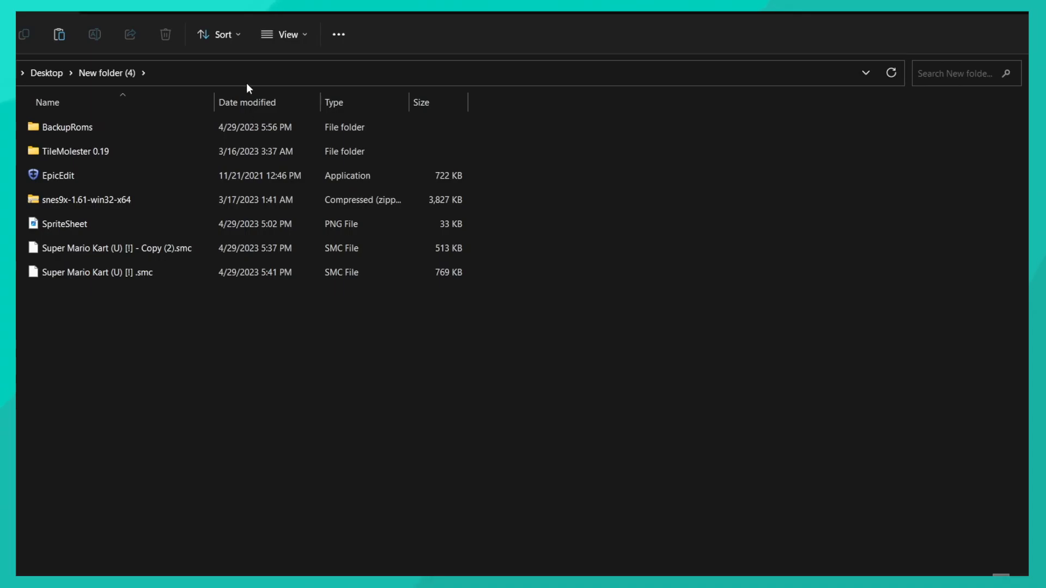
- Show the contents of New folder (4) as large icons and open the BackupRoms folder
{"action": "left_click", "coordinate": [285, 36]}
{"action": "left_click", "coordinate": [294, 90]}
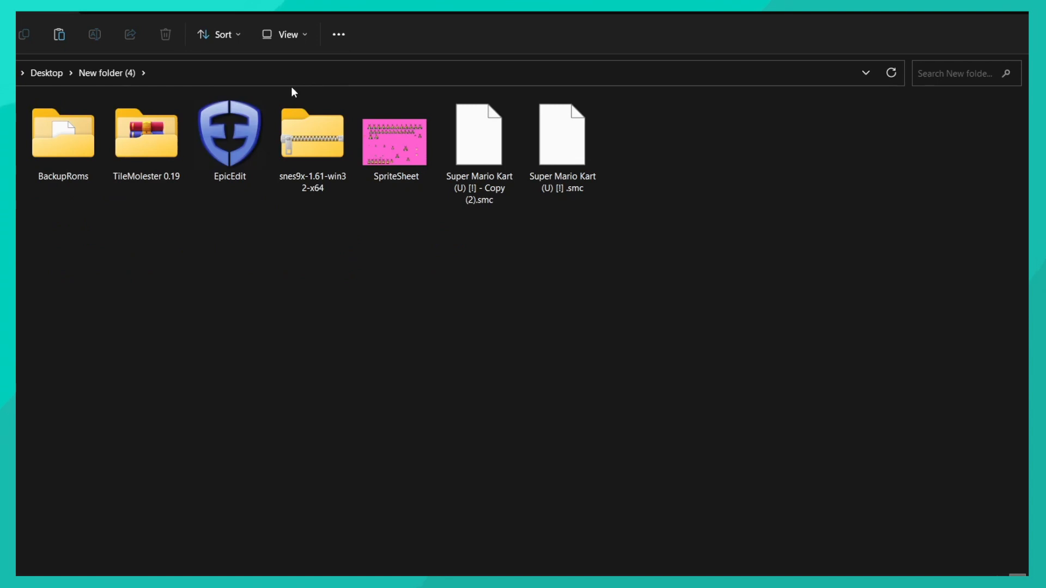
{"action": "double_click", "coordinate": [82, 168]}
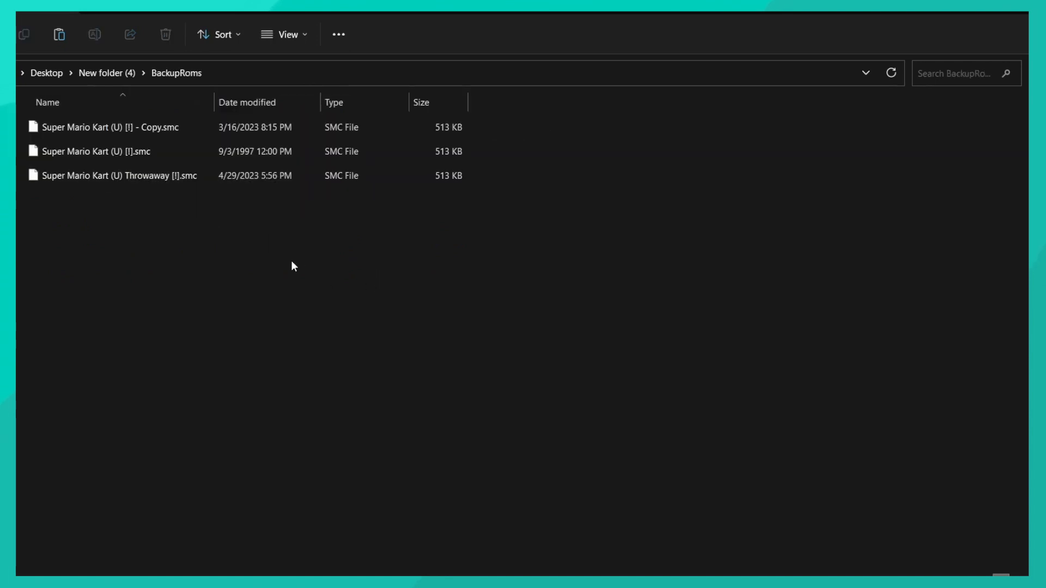
- Duplicate Super Mario Kart (U) [!] - Copy.smc and Super Mario Kart (U) [!].smc three times within the BackupRoms folder
{"action": "left_click_drag", "start_coordinate": [291, 261], "coordinate": [172, 131]}
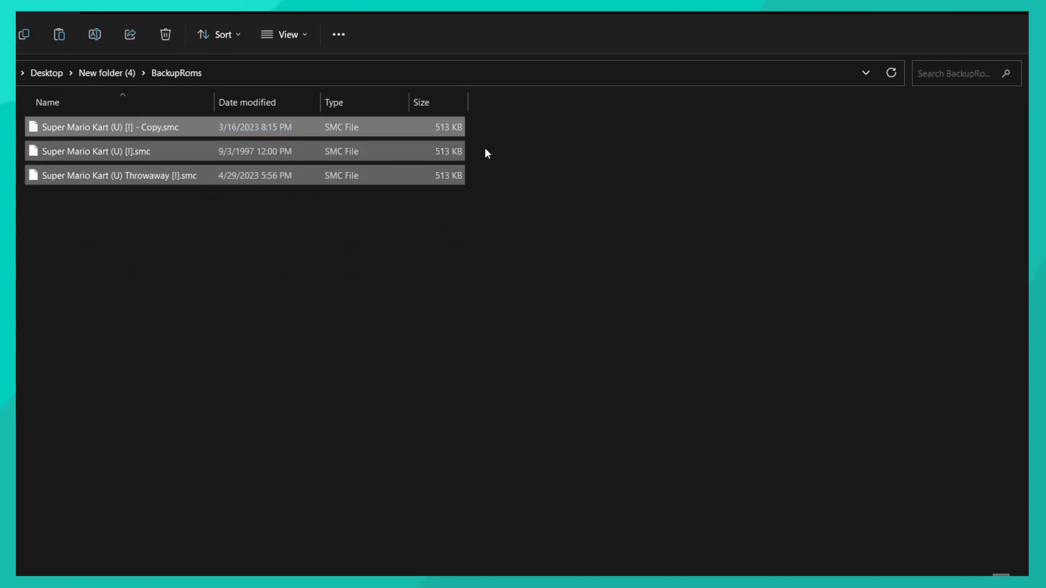
{"action": "left_click_drag", "start_coordinate": [506, 155], "coordinate": [376, 125]}
{"action": "key", "text": "ctrl+c"}
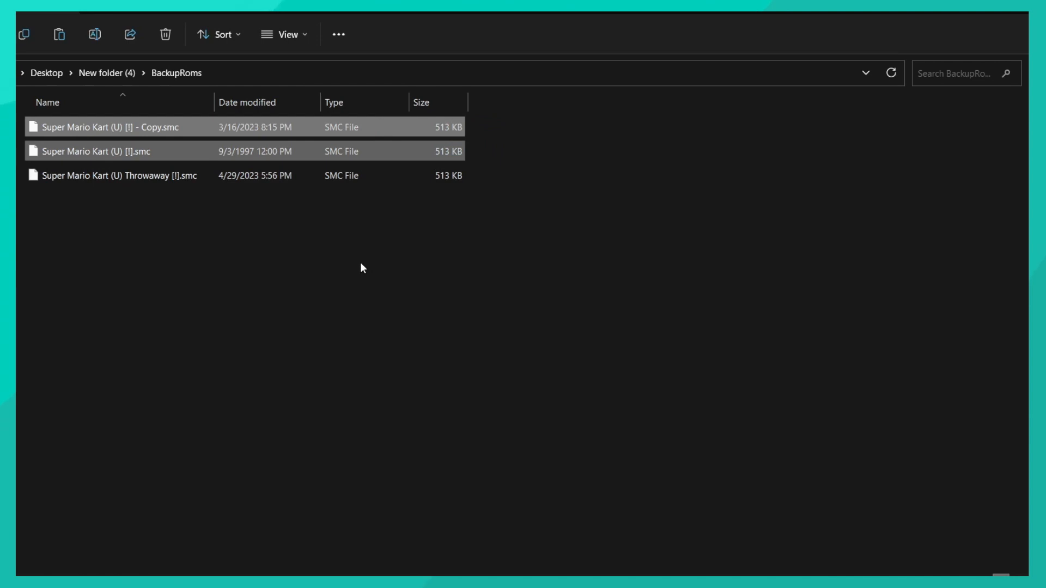
{"action": "key", "text": "ctrl+v"}
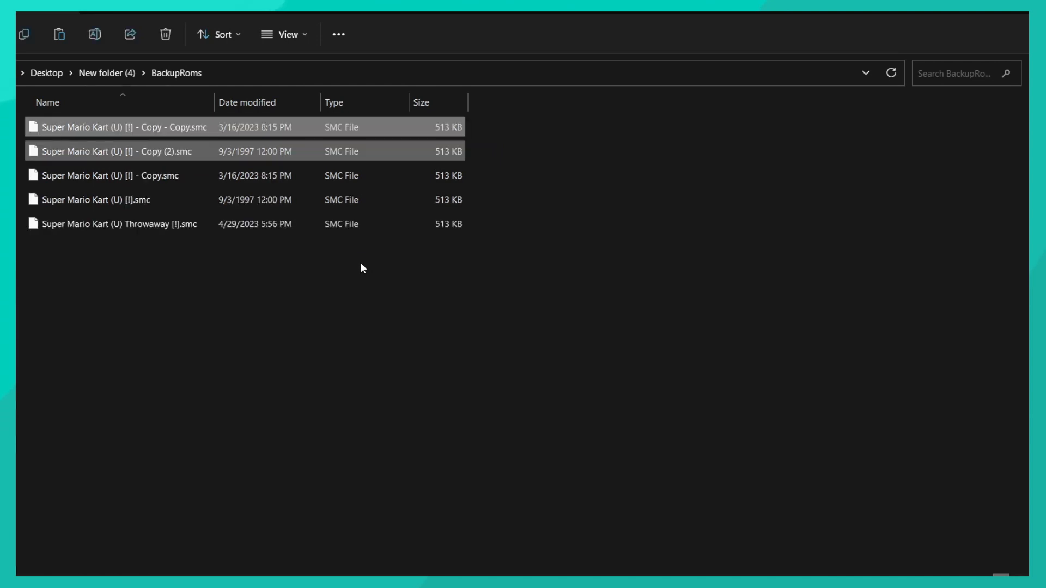
{"action": "key", "text": "ctrl+v"}
{"action": "key", "text": "ctrl+v"}
- Delete Super Mario Kart (U) [!].smc and Super Mario Kart (U) Throwaway [!].smc from the BackupRoms folder
{"action": "left_click_drag", "start_coordinate": [349, 398], "coordinate": [248, 303]}
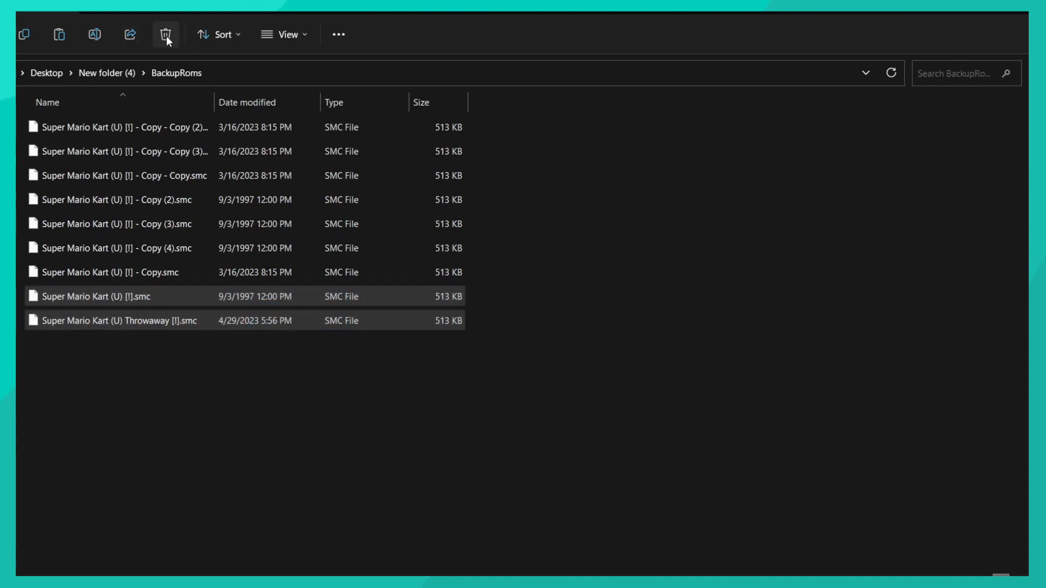
{"action": "left_click", "coordinate": [166, 35]}
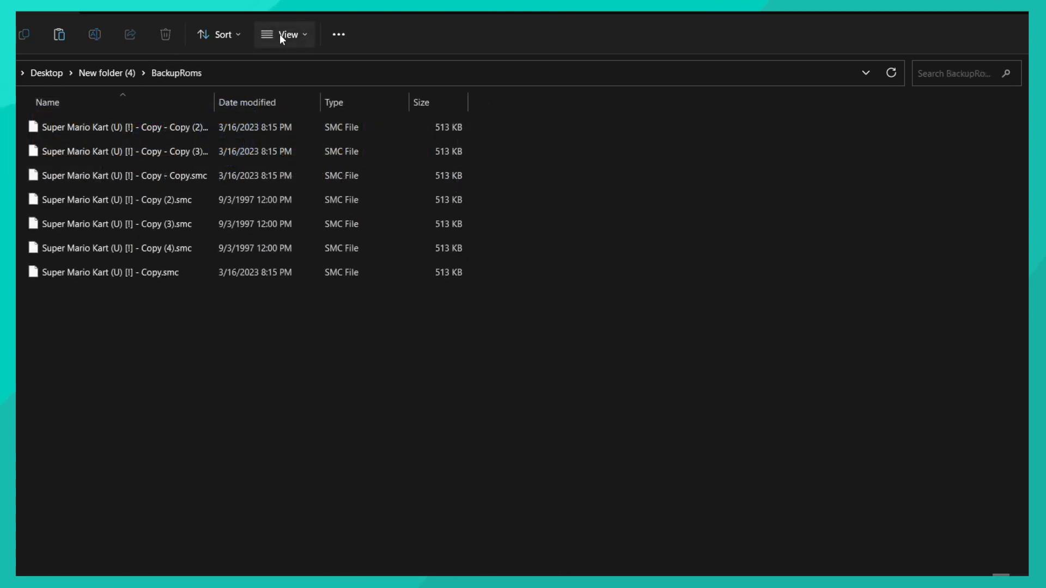
- Show the ROM copies in BackupRoms as large icons and return to New folder (4)
{"action": "left_click", "coordinate": [280, 34]}
{"action": "left_click", "coordinate": [283, 97]}
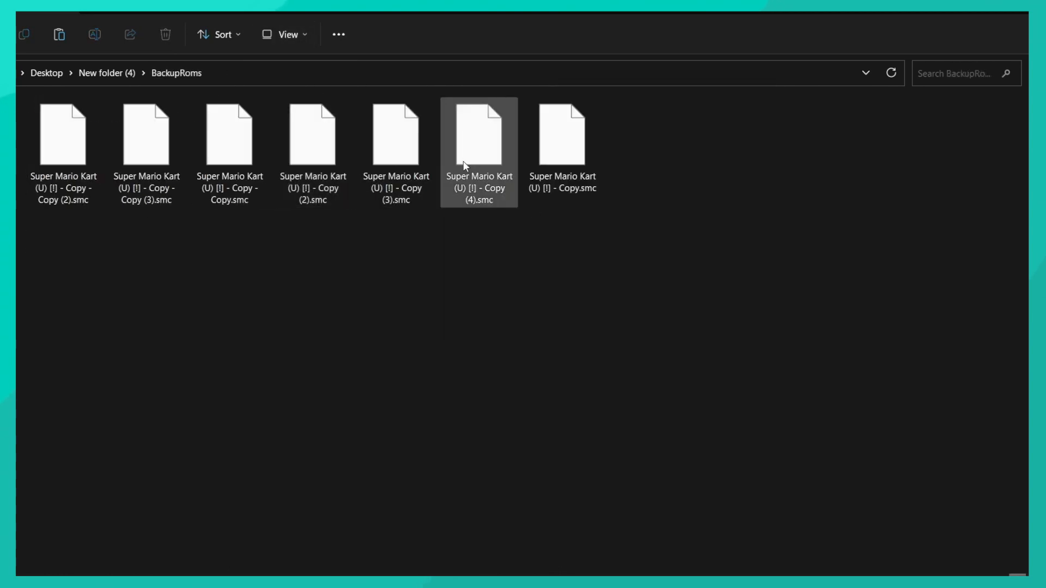
{"action": "left_click_drag", "start_coordinate": [621, 264], "coordinate": [87, 121]}
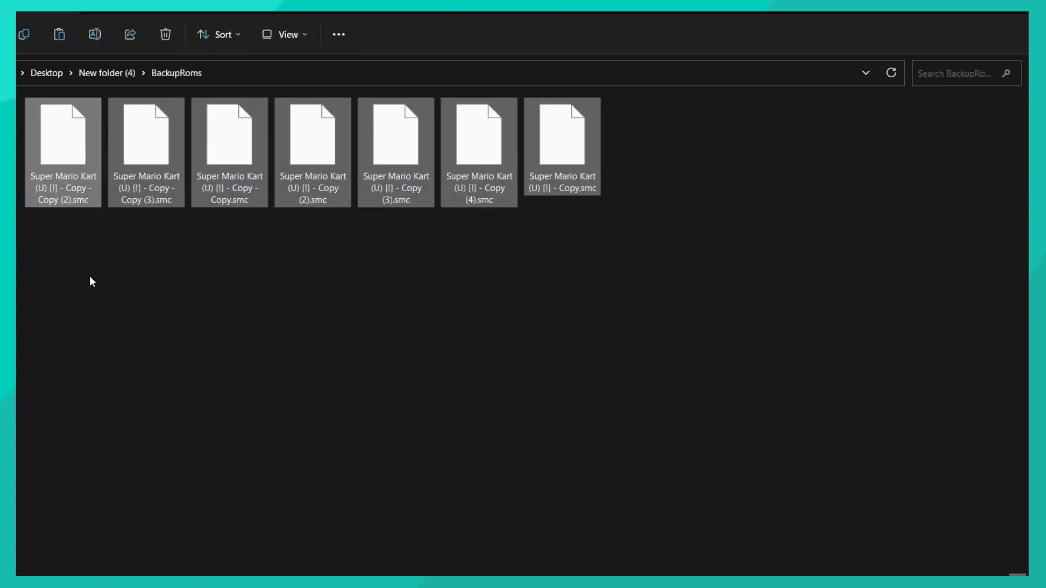
{"action": "left_click", "coordinate": [90, 277]}
{"action": "key", "text": "alt+Left"}
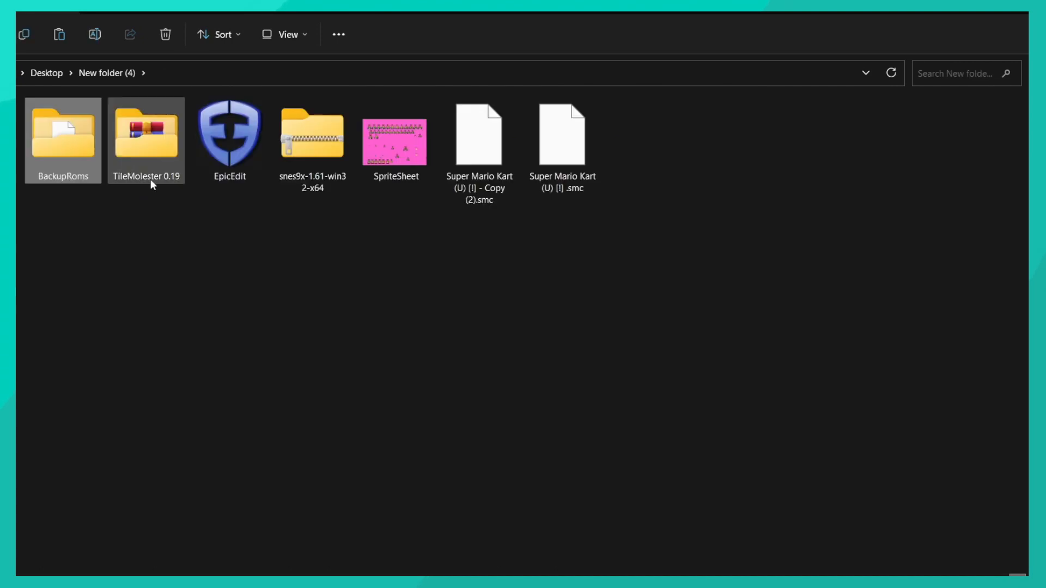
{"action": "left_click", "coordinate": [146, 271]}
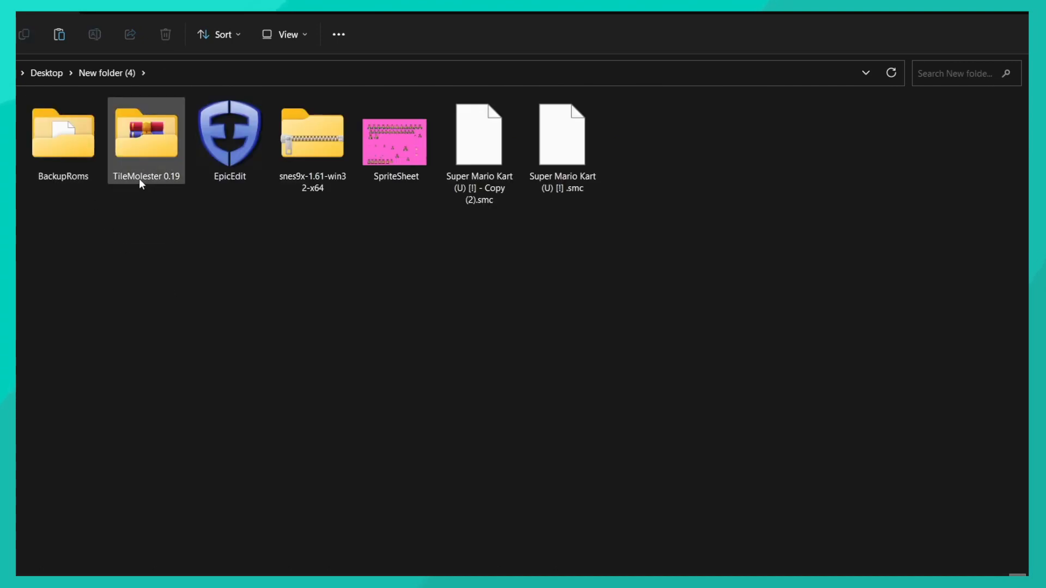
- Open the TileMolester 0.19 folder and run the TileMolester archive with Java(TM) Platform SE binary
{"action": "mouse_move", "coordinate": [140, 180]}
{"action": "double_click", "coordinate": [157, 175]}
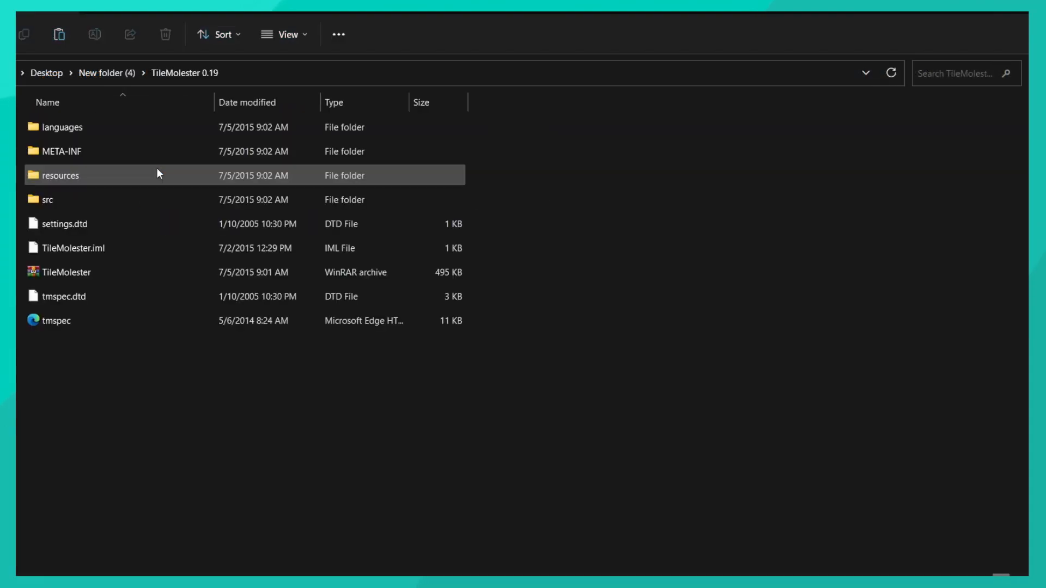
{"action": "right_click", "coordinate": [67, 276]}
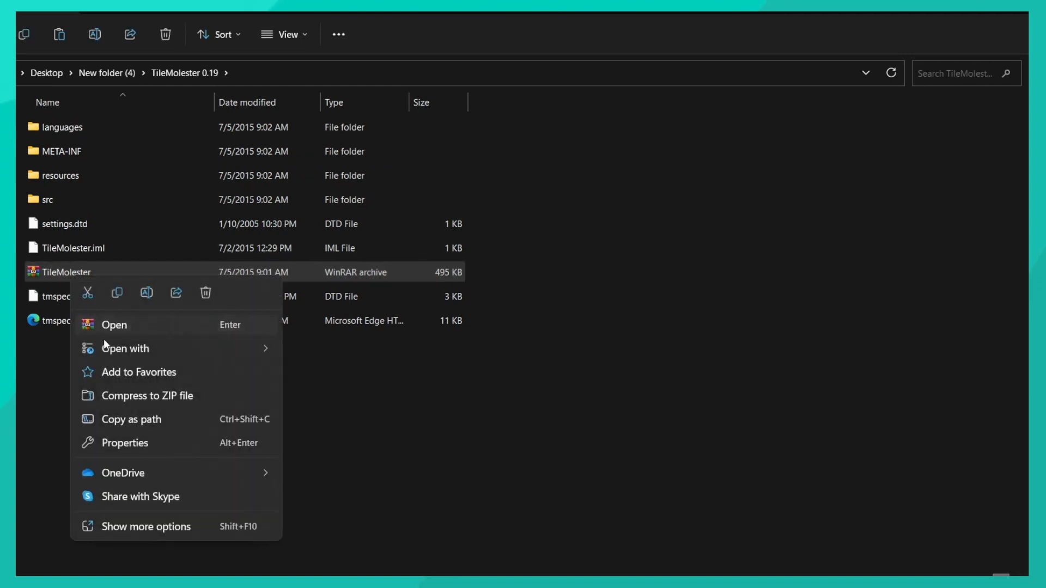
{"action": "mouse_move", "coordinate": [114, 350]}
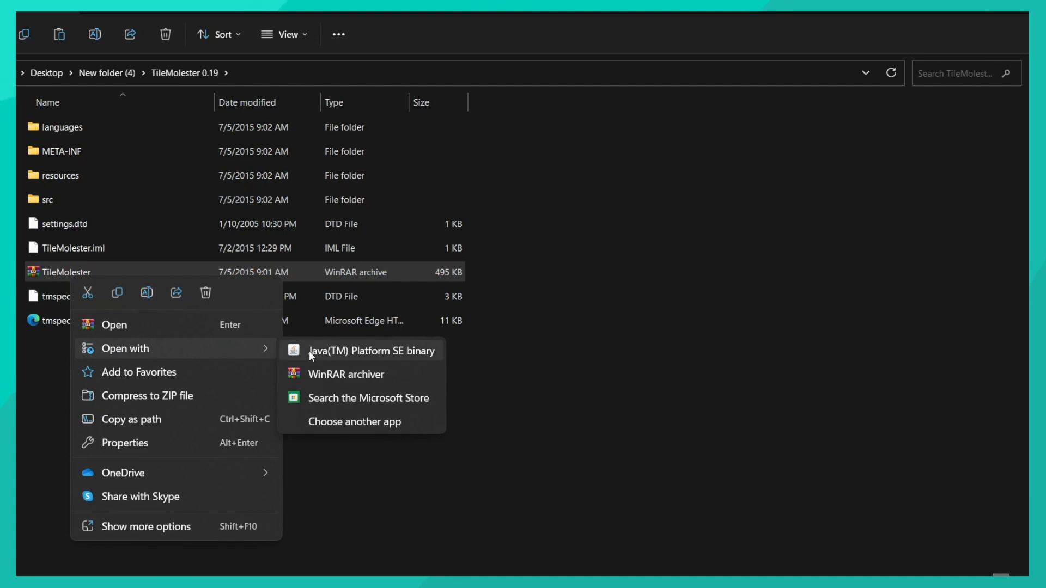
{"action": "left_click", "coordinate": [325, 351]}
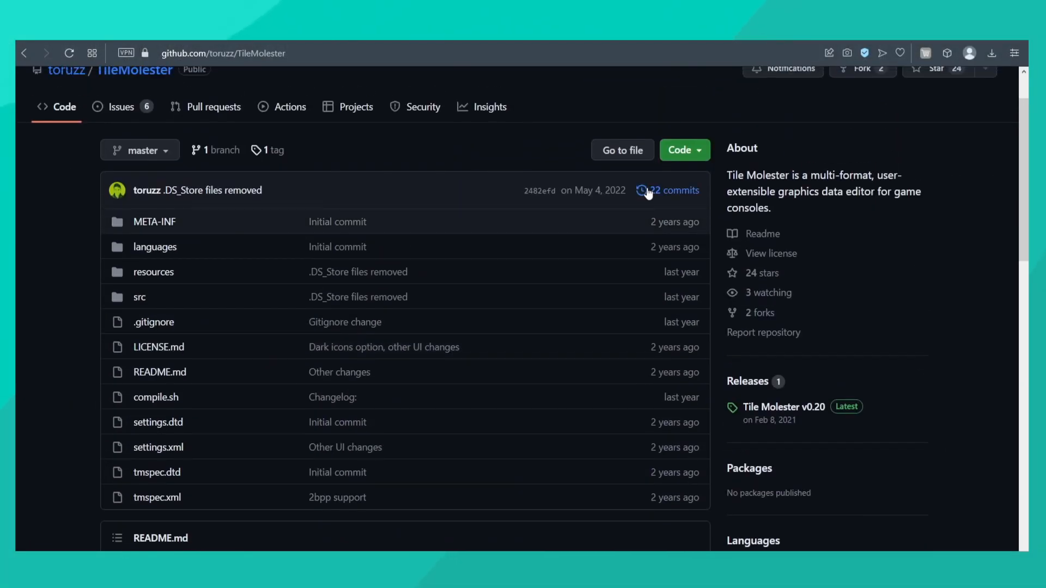
- Download the toruzz/TileMolester GitHub repository as a ZIP and open the downloaded archive
{"action": "left_click", "coordinate": [636, 153]}
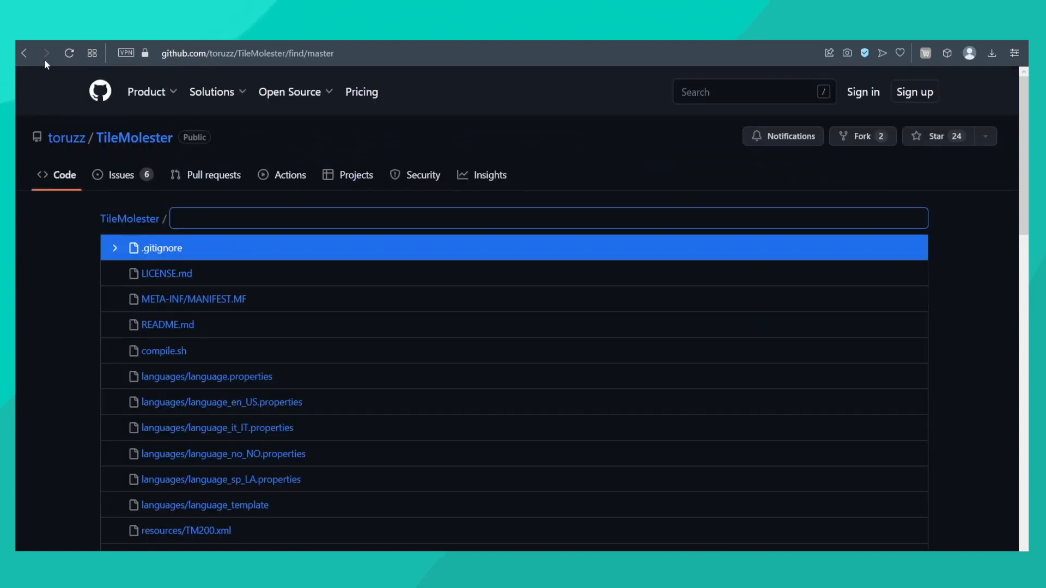
{"action": "left_click", "coordinate": [24, 52]}
{"action": "left_click", "coordinate": [677, 148]}
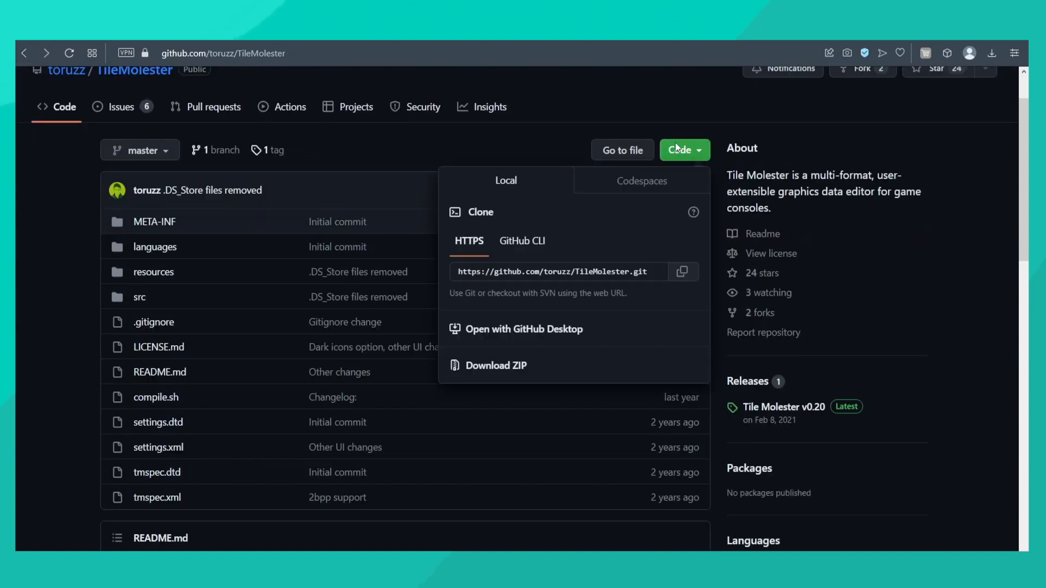
{"action": "left_click", "coordinate": [501, 368]}
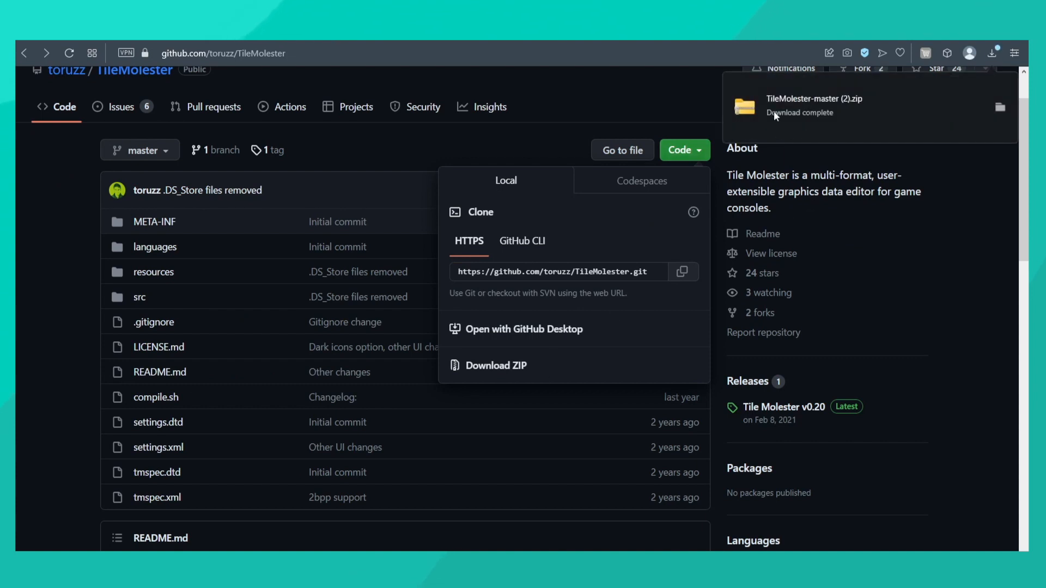
{"action": "left_click", "coordinate": [770, 116]}
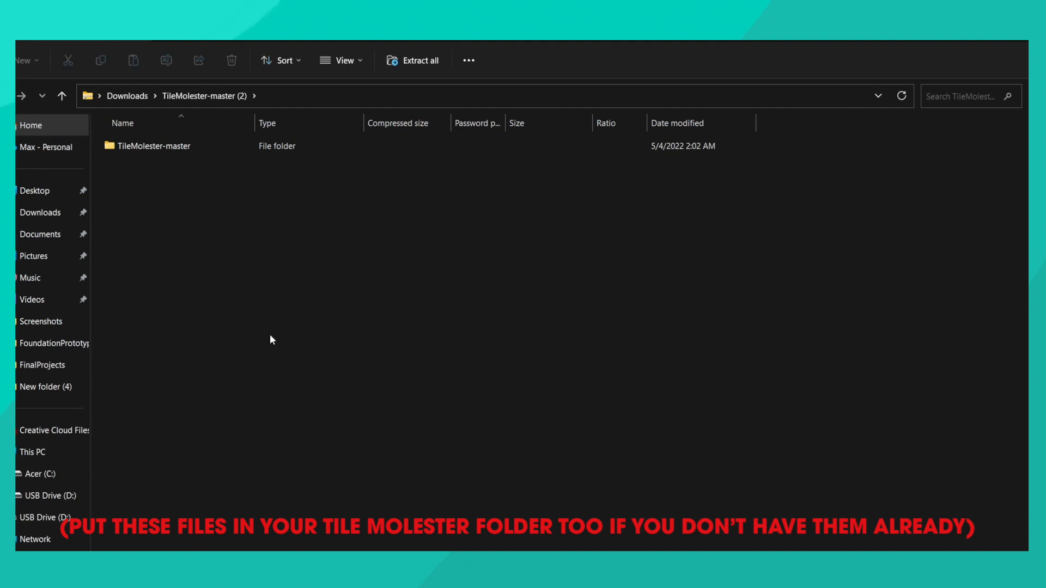
- Copy the tmspec files from the TileMolester-master folder inside the downloaded ZIP
{"action": "double_click", "coordinate": [195, 151]}
{"action": "right_click", "coordinate": [592, 368]}
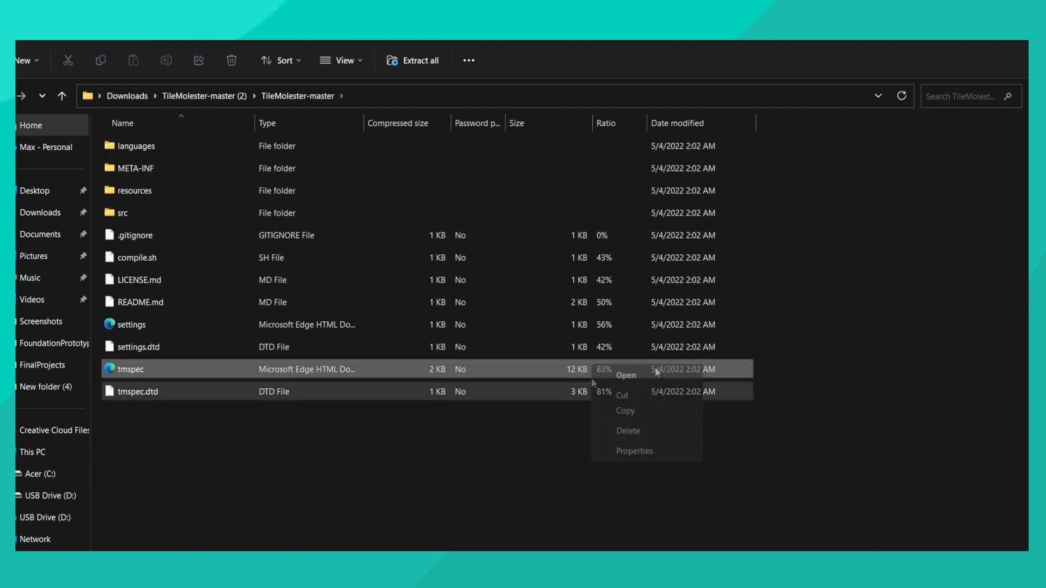
{"action": "left_click", "coordinate": [621, 409]}
{"action": "left_click", "coordinate": [258, 505]}
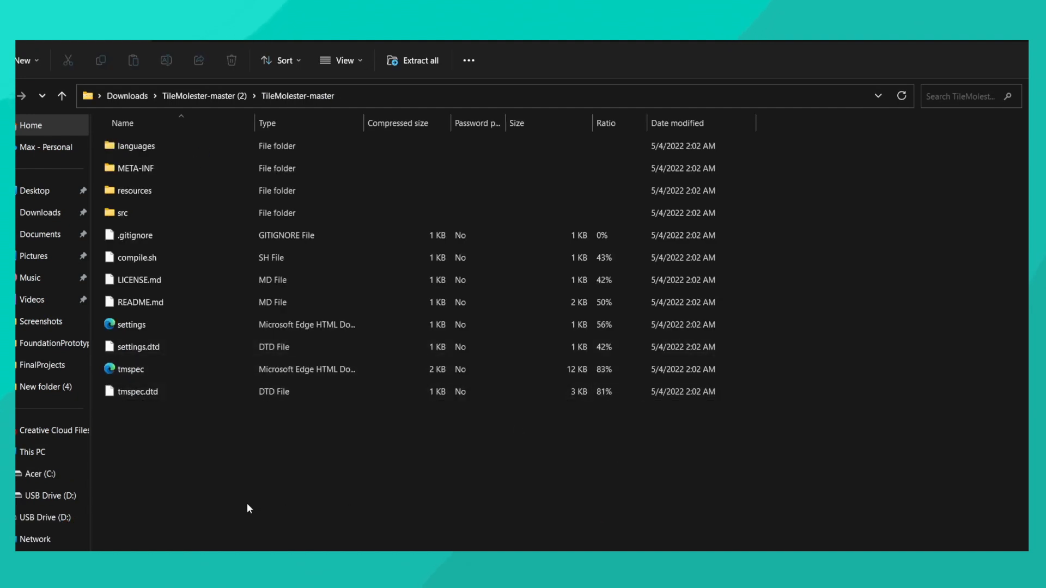
- Open the C:\Windows\System32 folder through the Run dialog and bring up the clipboard history
{"action": "key", "text": "super+r"}
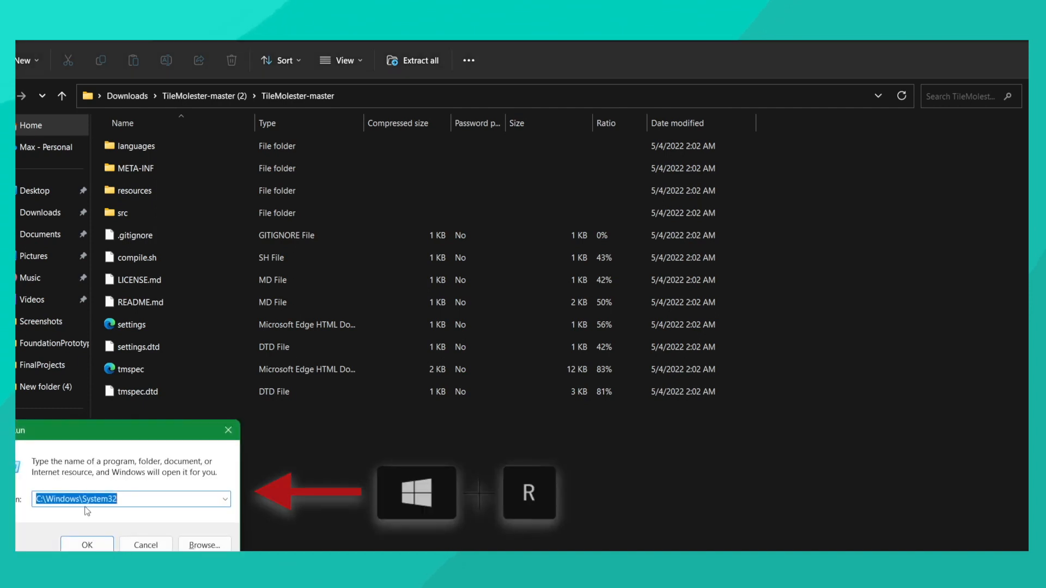
{"action": "left_click", "coordinate": [82, 543]}
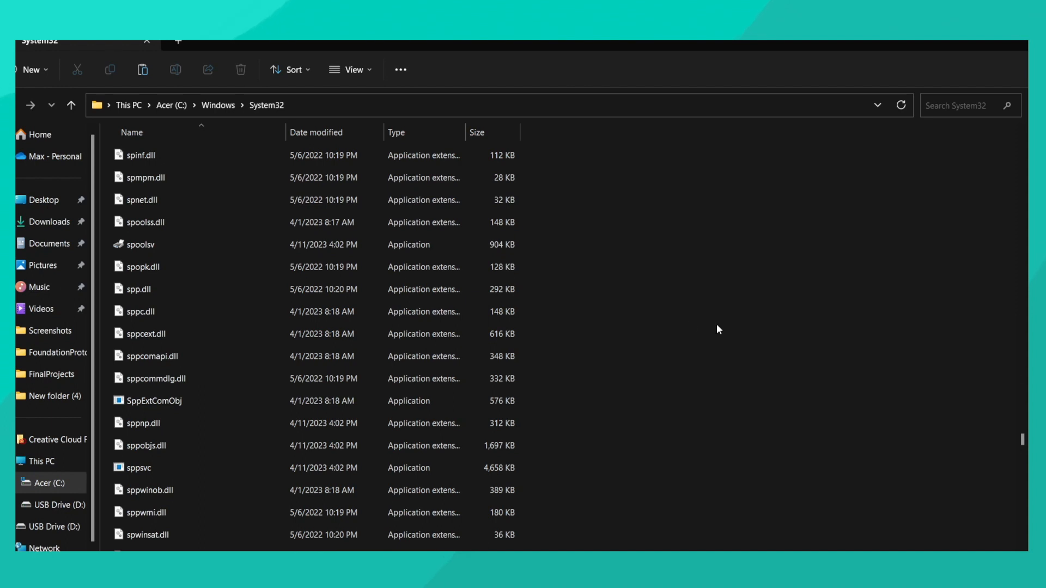
{"action": "key", "text": "super+v"}
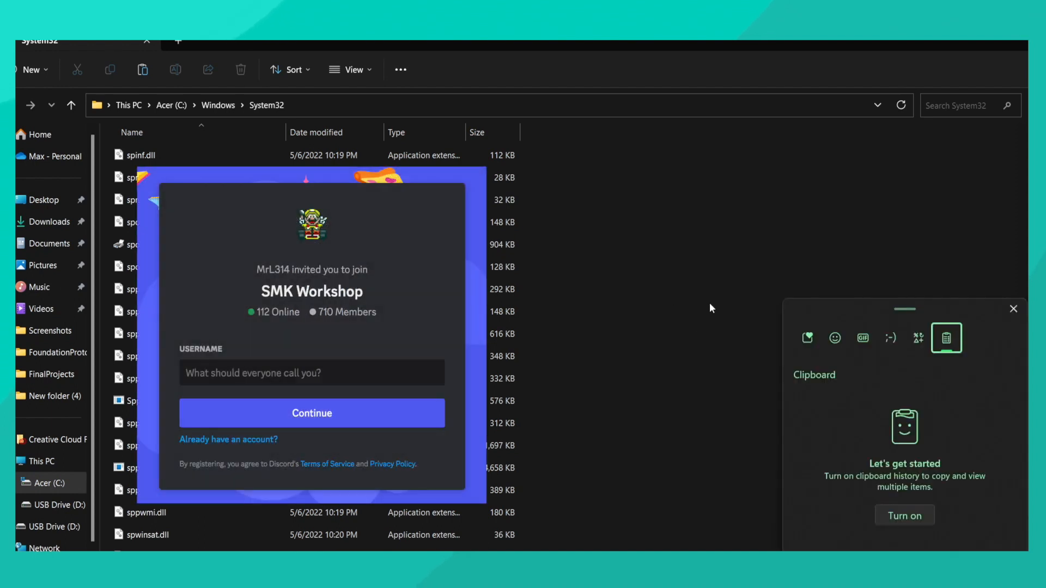
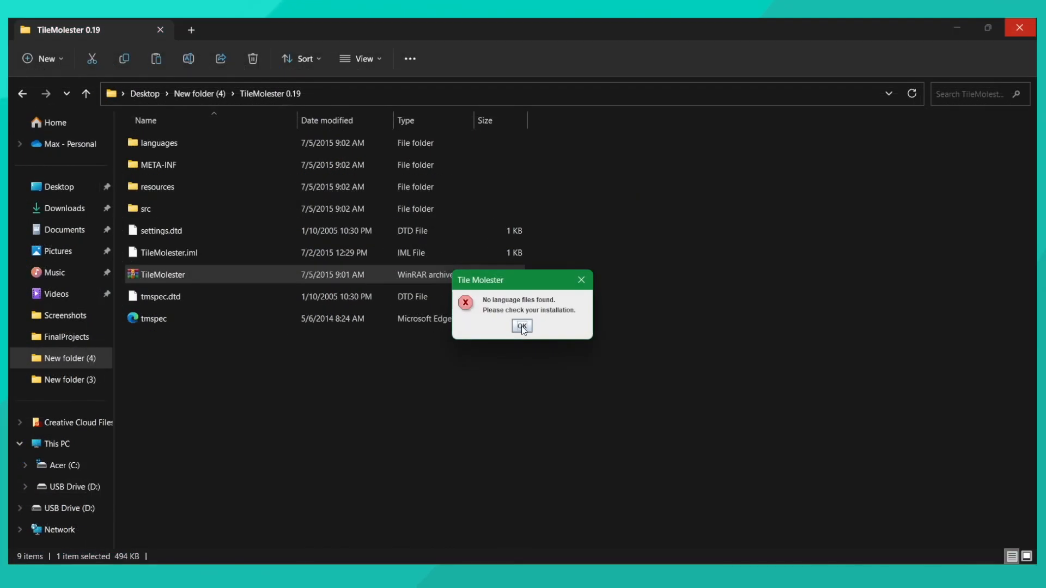
- Dismiss the missing language files error and open Super Mario Kart (U) Throwaway [!].smc from the BackupRoms folder in Tile Molester
{"action": "left_click", "coordinate": [522, 326]}
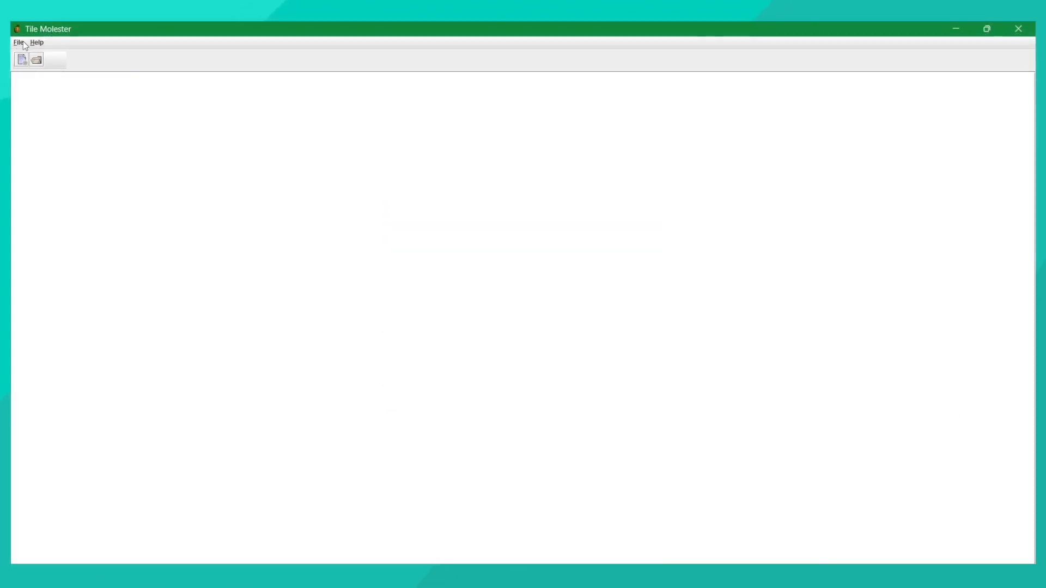
{"action": "left_click", "coordinate": [23, 42]}
{"action": "left_click", "coordinate": [25, 66]}
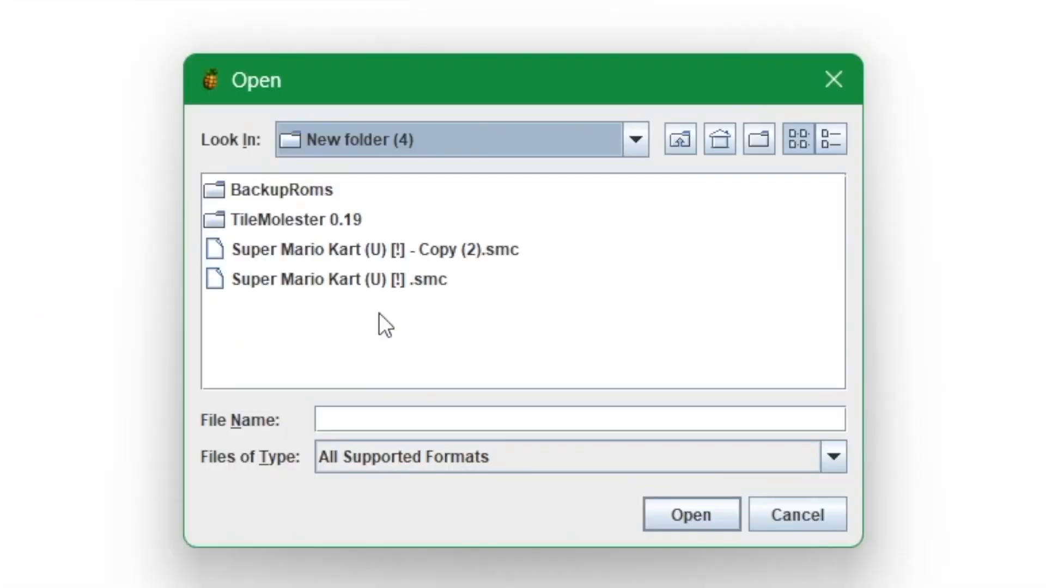
{"action": "double_click", "coordinate": [319, 189]}
{"action": "left_click", "coordinate": [325, 248]}
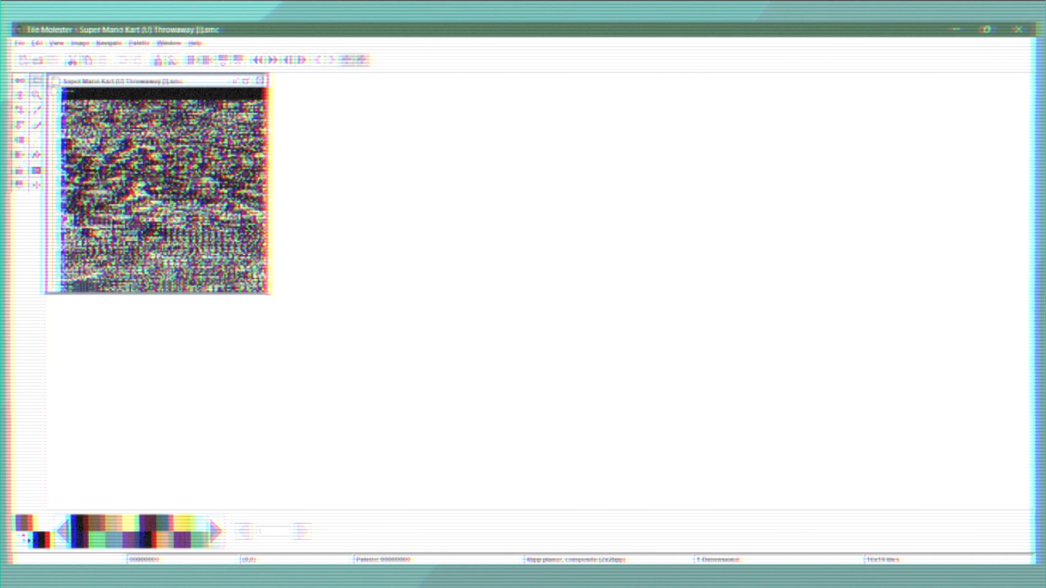
- Enlarge the ROM's document window and magnify its graphics three times with the Zoom tool
{"action": "left_click_drag", "start_coordinate": [270, 294], "coordinate": [878, 499]}
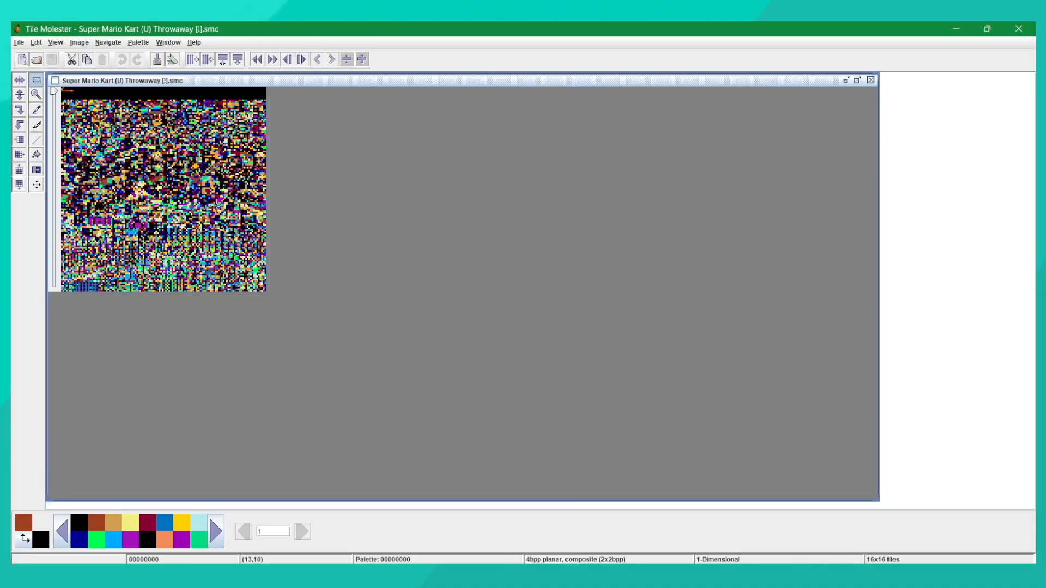
{"action": "left_click", "coordinate": [36, 94]}
{"action": "left_click", "coordinate": [146, 149]}
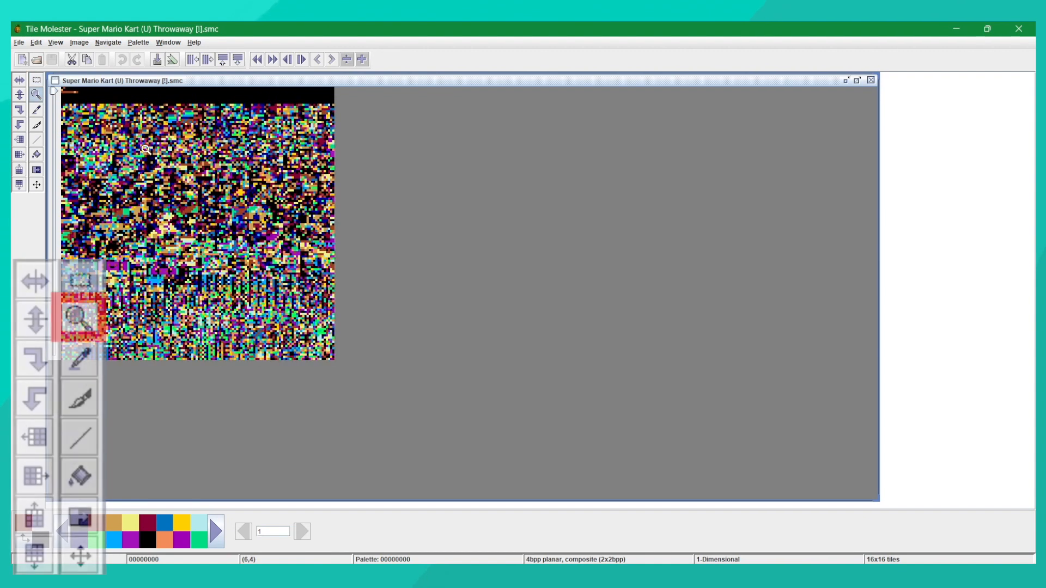
{"action": "left_click", "coordinate": [146, 149]}
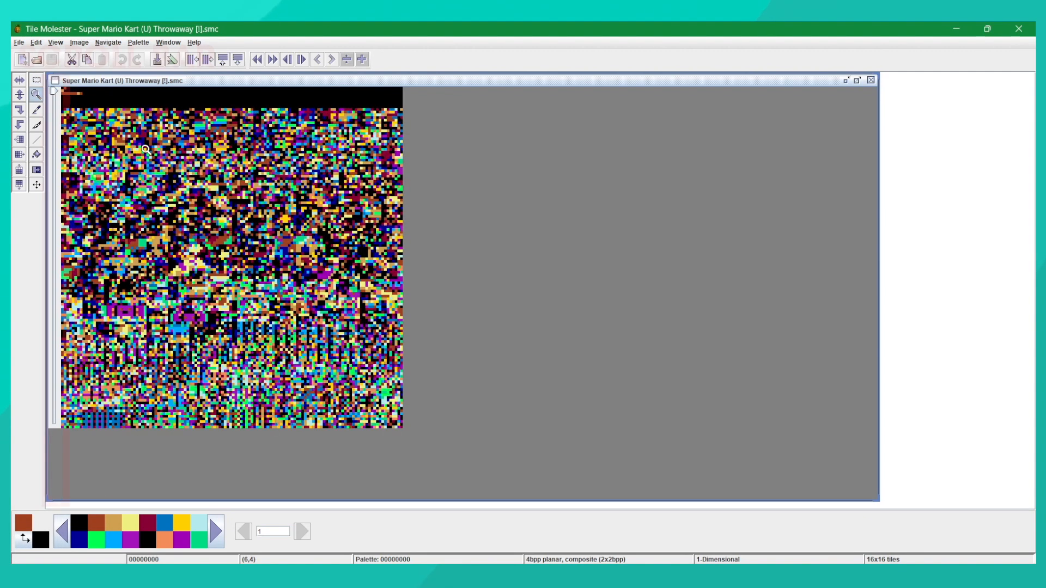
{"action": "left_click", "coordinate": [146, 149]}
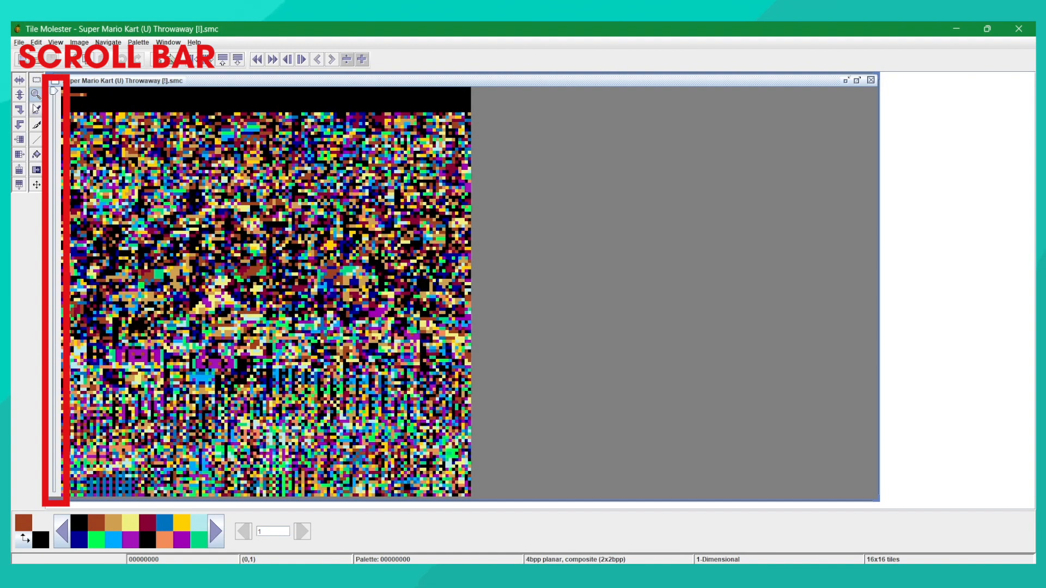
- Paint black Brush strokes across the Nintendo logo lettering located below the character sprites
{"action": "left_click_drag", "start_coordinate": [56, 93], "coordinate": [57, 333]}
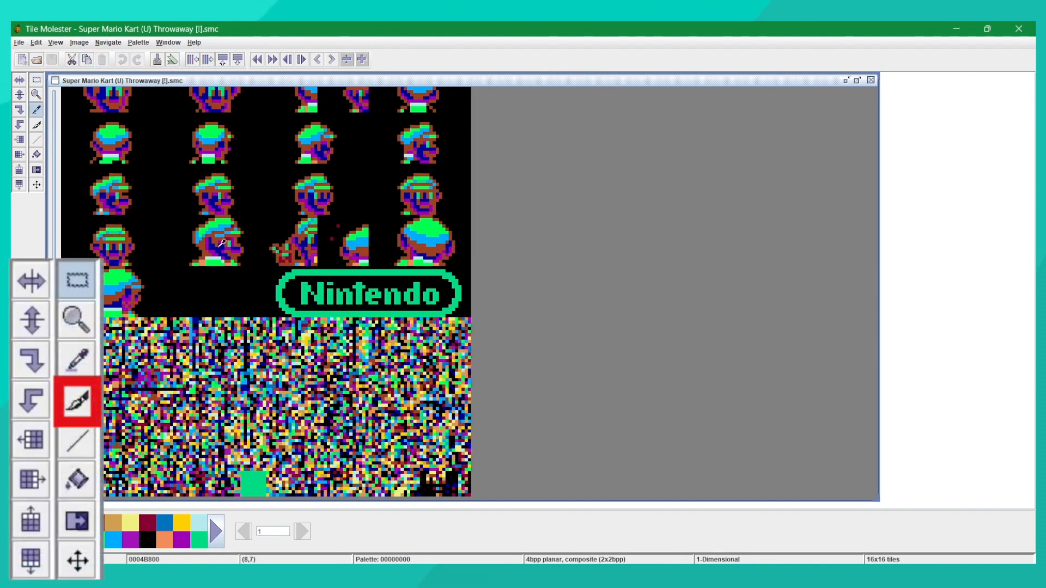
{"action": "left_click", "coordinate": [35, 124]}
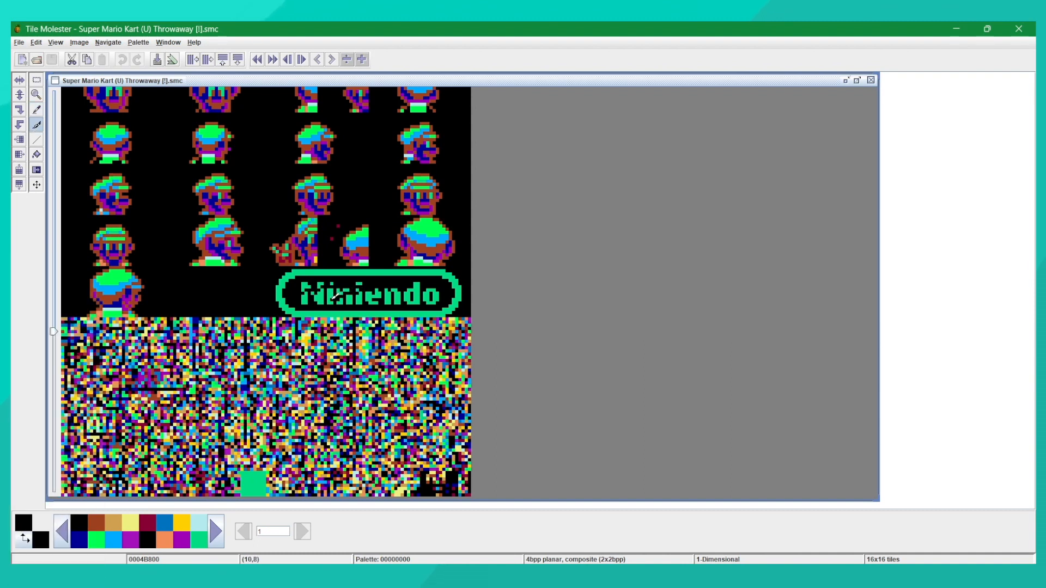
{"action": "left_click_drag", "start_coordinate": [334, 297], "coordinate": [360, 294]}
{"action": "left_click_drag", "start_coordinate": [297, 294], "coordinate": [449, 294]}
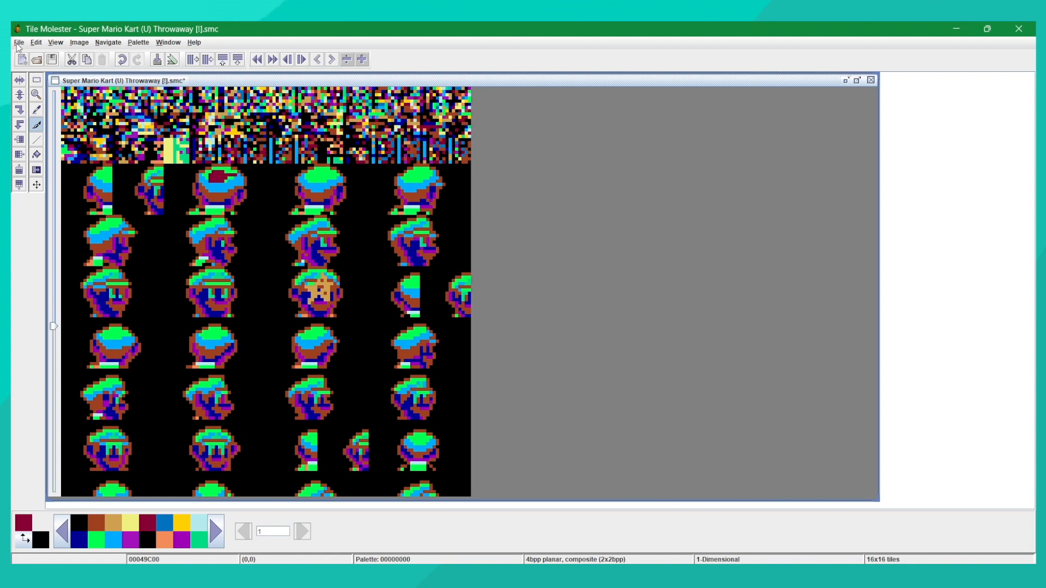
- Save the edited ROM over Super Mario Kart (U) Throwaway [!].smc in BackupRoms, dismiss the resources error, and save all open files
{"action": "left_click", "coordinate": [18, 42]}
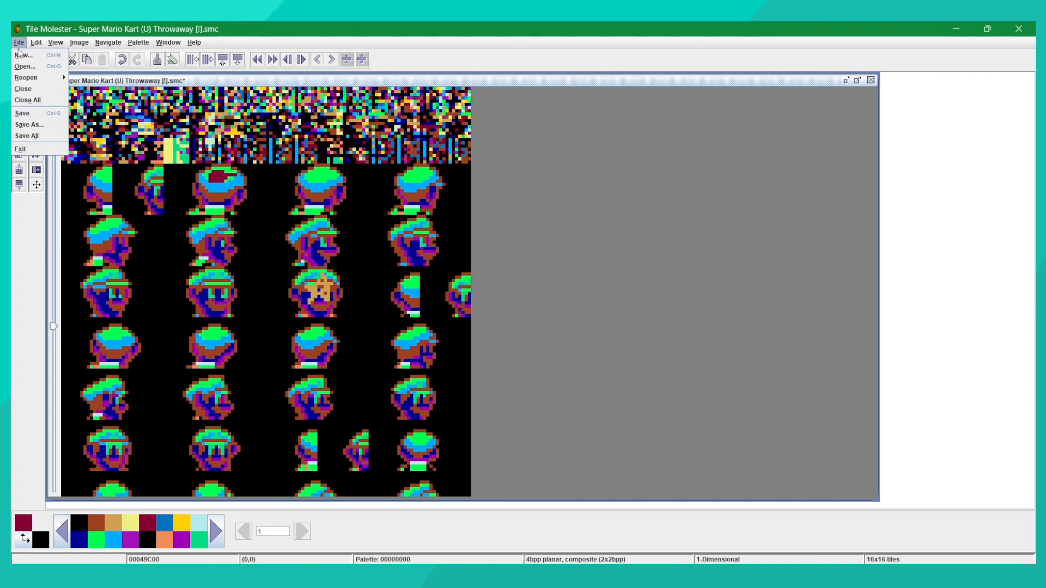
{"action": "left_click", "coordinate": [30, 125]}
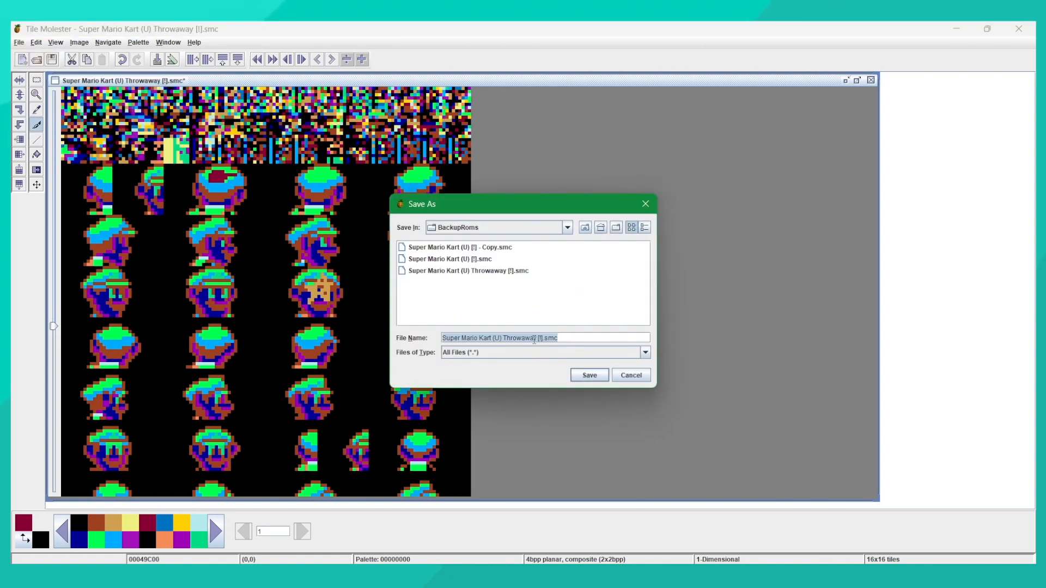
{"action": "left_click", "coordinate": [589, 375]}
{"action": "left_click", "coordinate": [511, 320]}
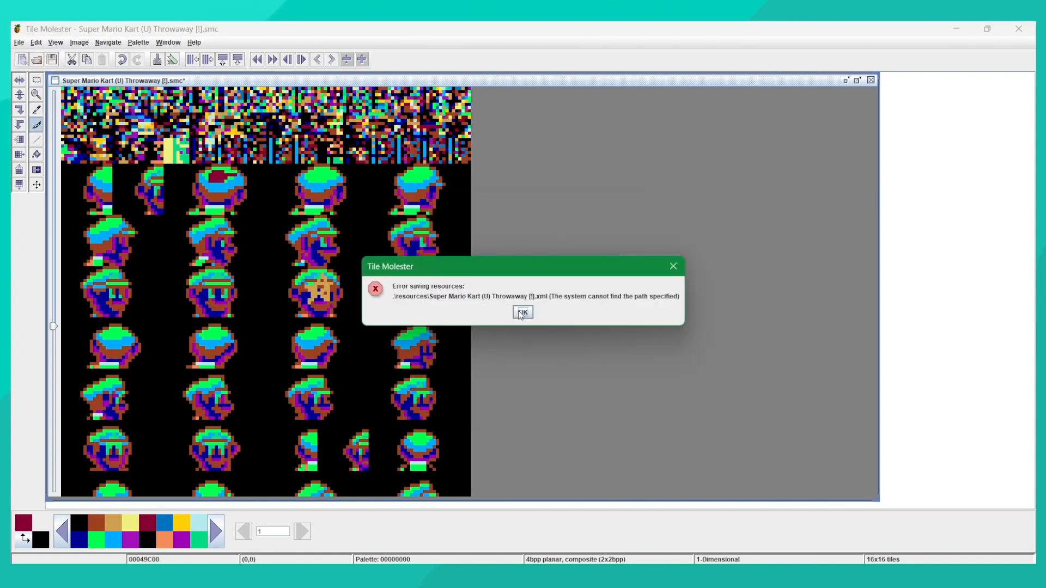
{"action": "left_click", "coordinate": [522, 313]}
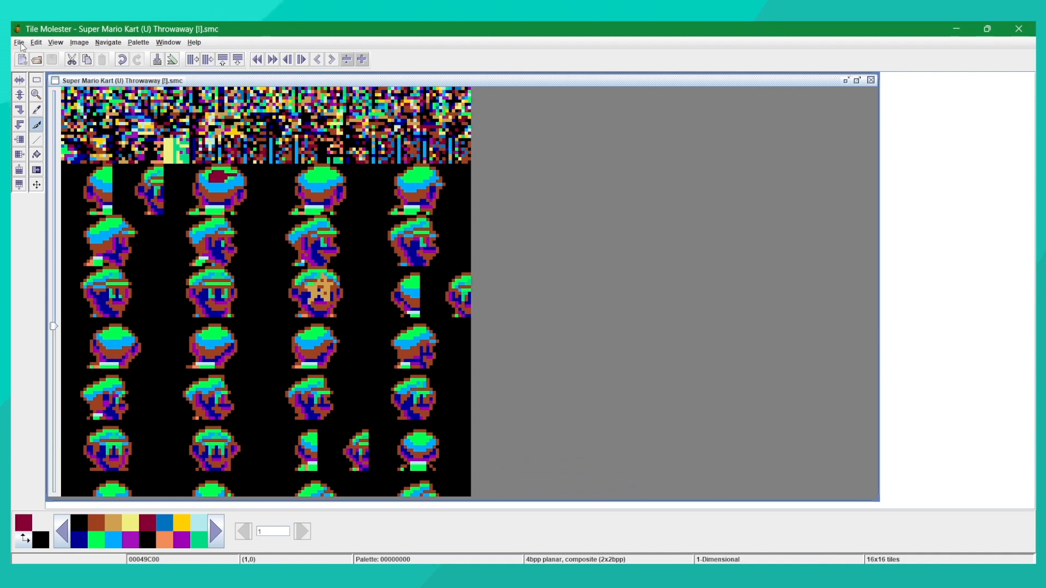
{"action": "left_click", "coordinate": [22, 43]}
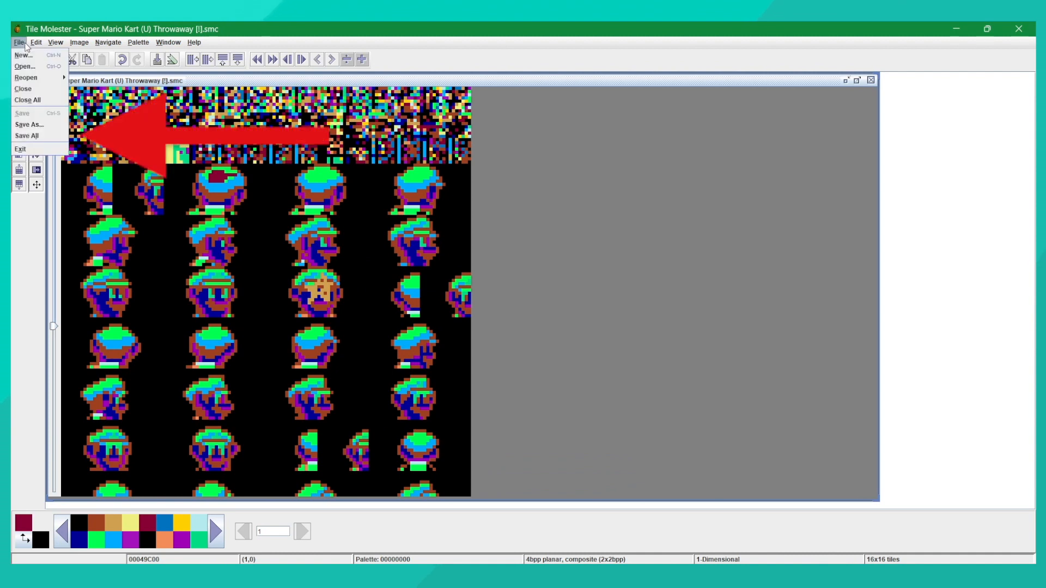
{"action": "left_click", "coordinate": [36, 136]}
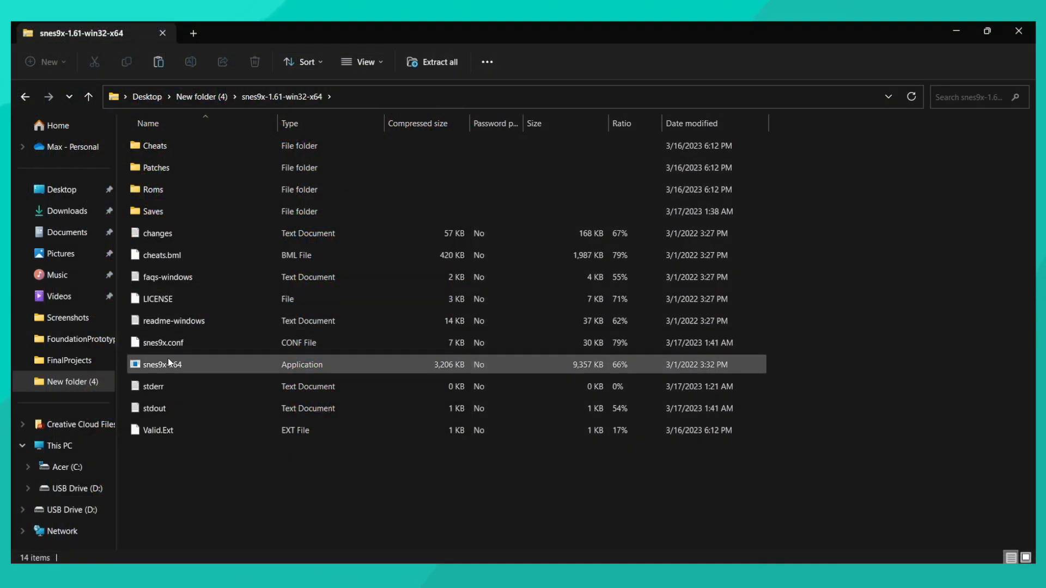
- Run snes9x-x64 from the snes9x-1.61-win32-x64 folder without extracting the archive, and maximize the emulator window
{"action": "right_click", "coordinate": [168, 358]}
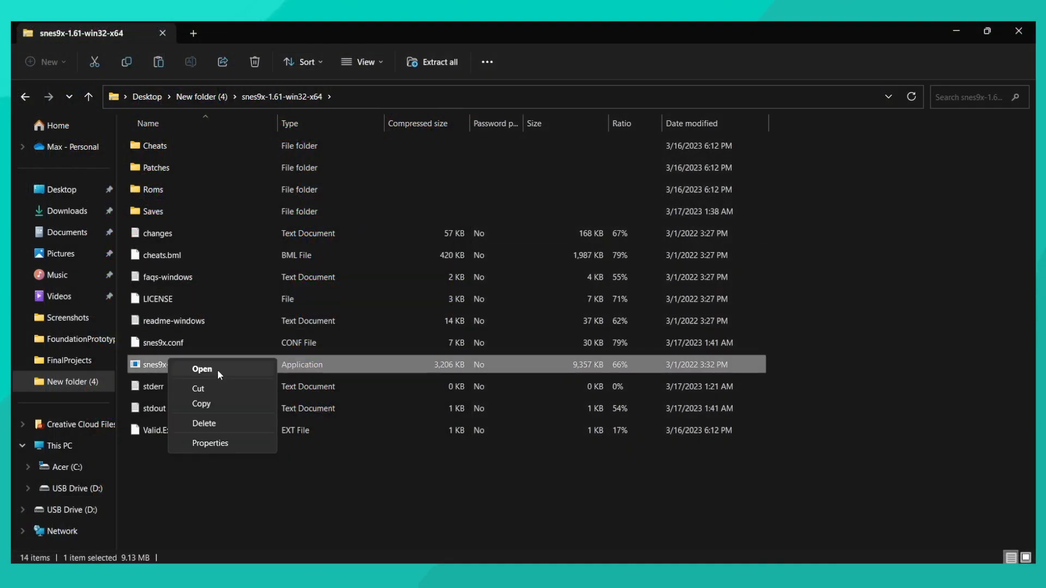
{"action": "double_click", "coordinate": [299, 360]}
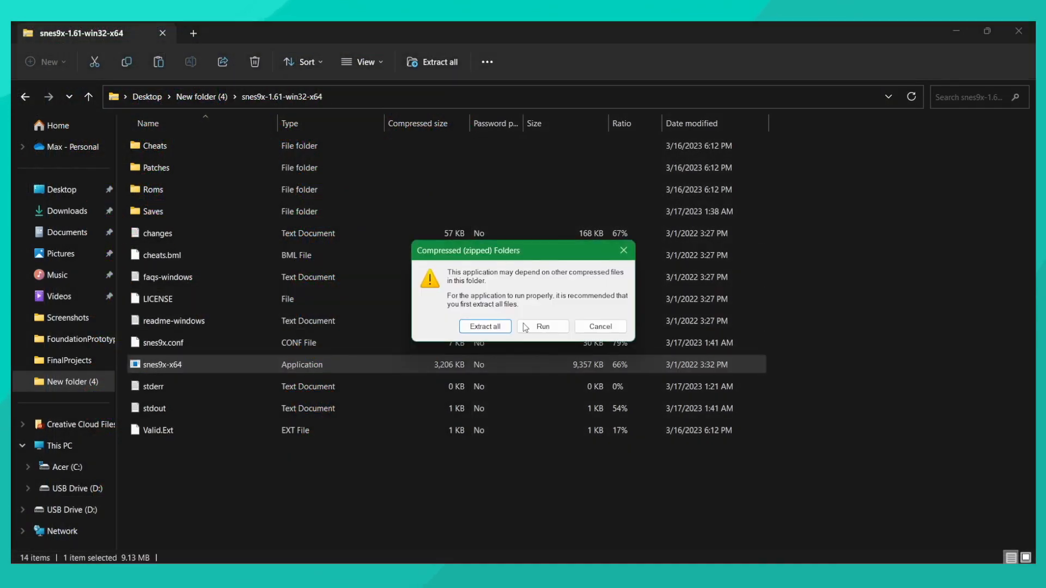
{"action": "left_click", "coordinate": [525, 326]}
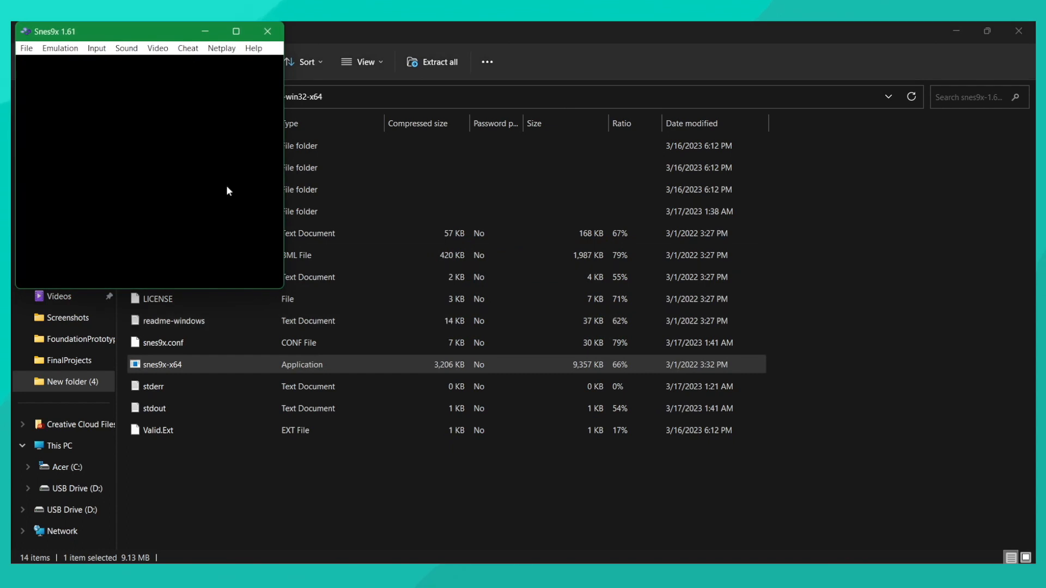
{"action": "left_click", "coordinate": [237, 32]}
- Load Super Mario Kart (U) Throwaway [!].smc from the BackupRoms folder in Snes9x
{"action": "left_click", "coordinate": [21, 43]}
{"action": "left_click", "coordinate": [71, 56]}
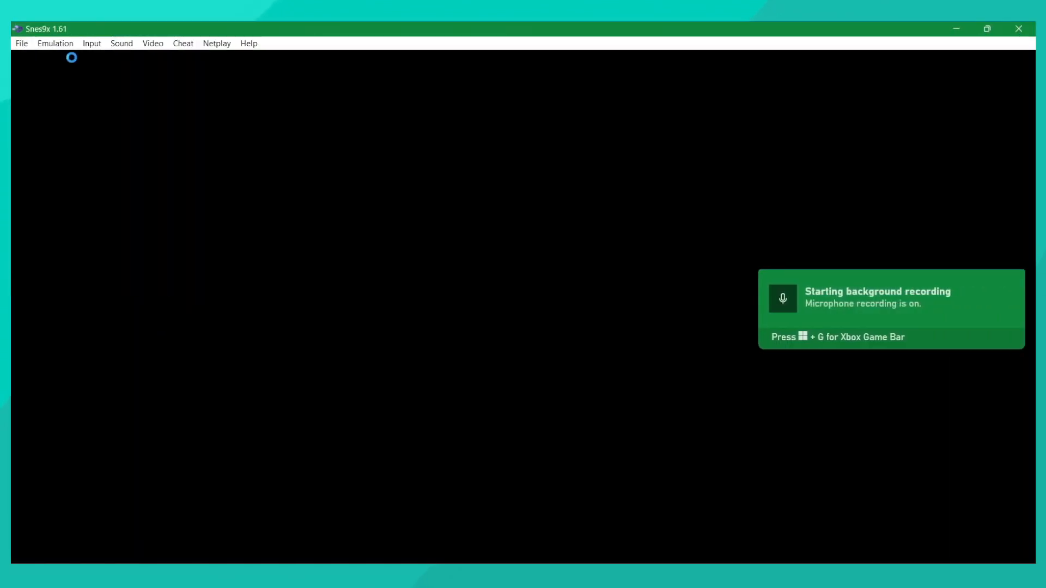
{"action": "left_click", "coordinate": [223, 199]}
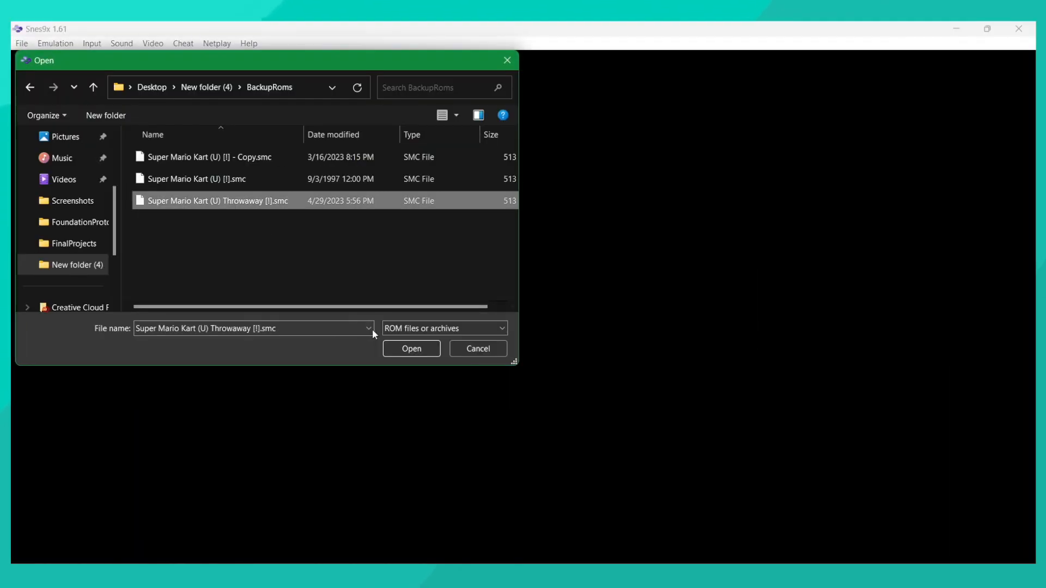
{"action": "left_click", "coordinate": [403, 348]}
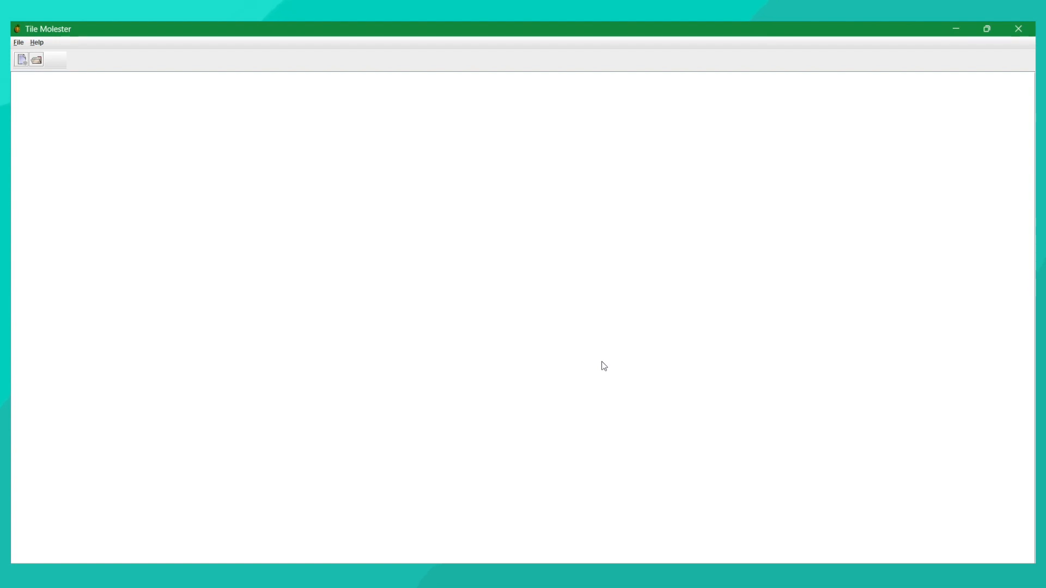
- Switch to Tile Molester and open Super Mario Kart (U) [!] - Throwaway.smc from New folder (4)
{"action": "left_click", "coordinate": [18, 42]}
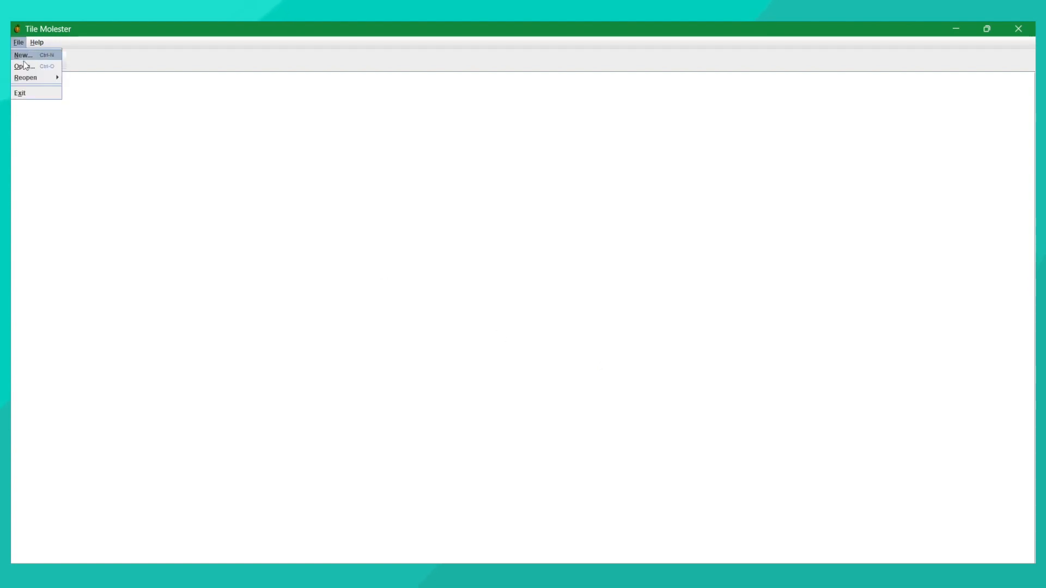
{"action": "left_click", "coordinate": [22, 65]}
{"action": "left_click", "coordinate": [448, 282]}
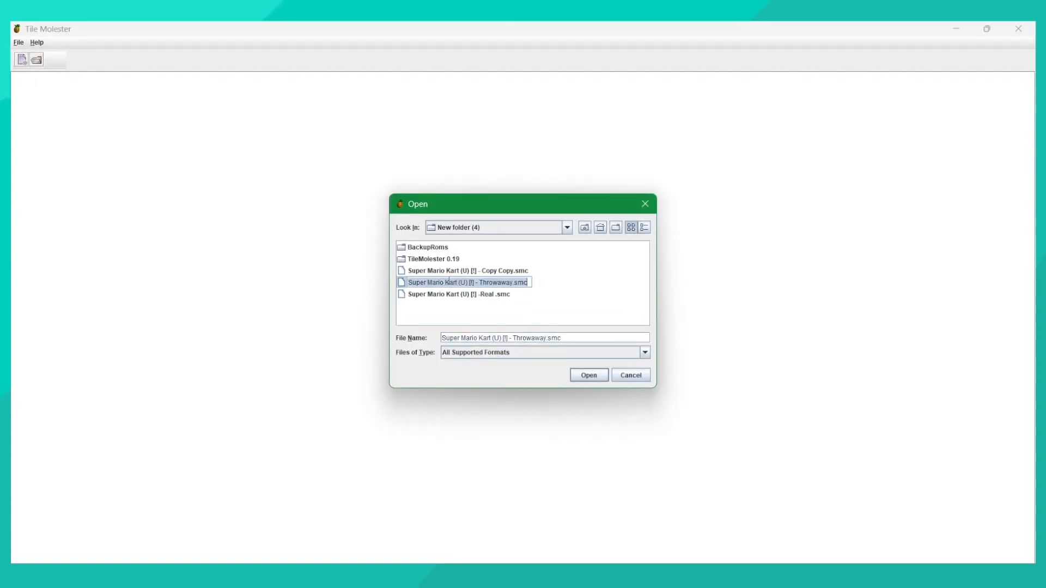
{"action": "left_click", "coordinate": [546, 288]}
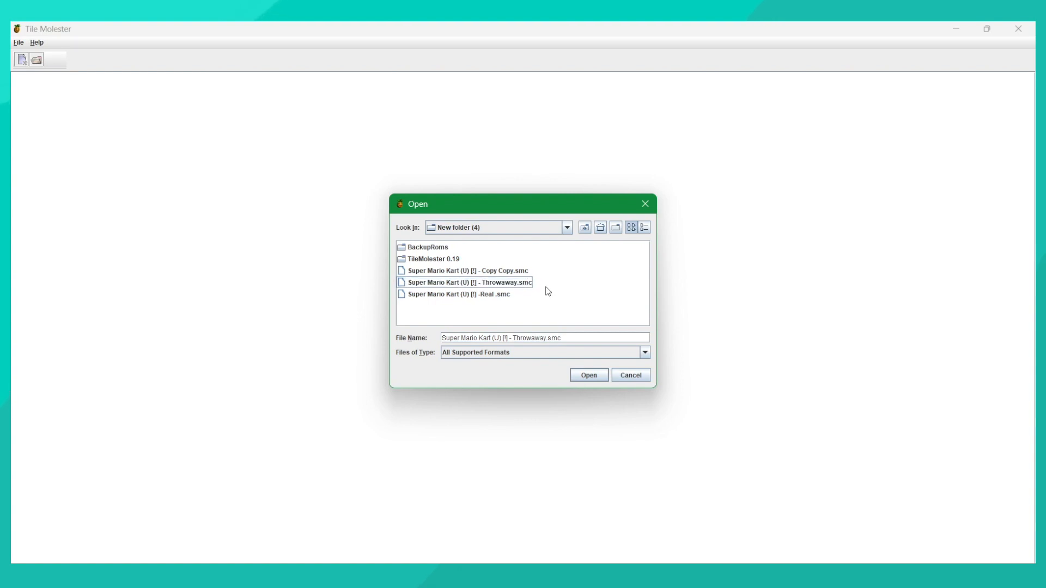
{"action": "left_click", "coordinate": [586, 377]}
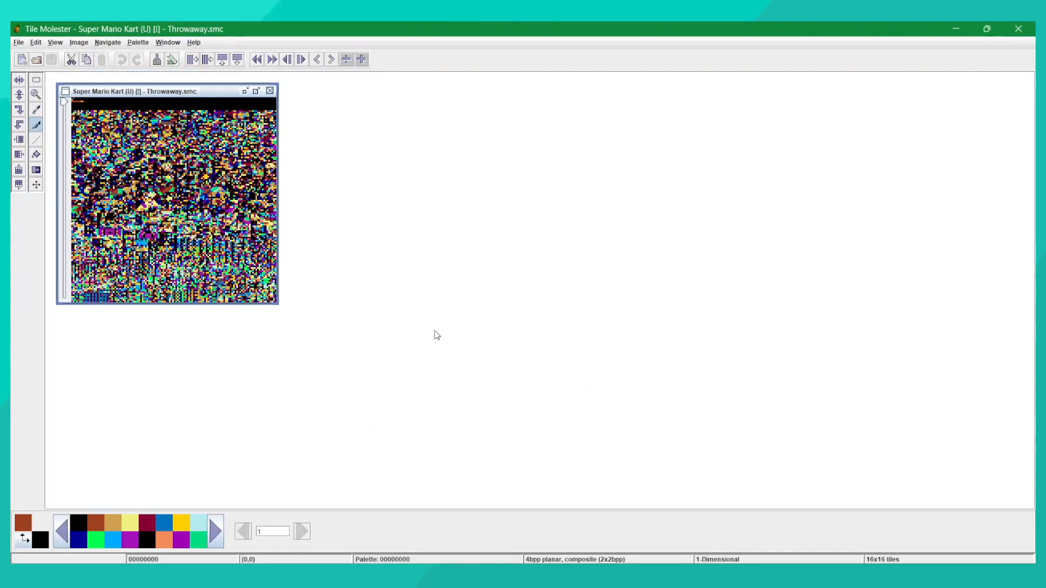
- Enlarge the ROM's document window and magnify its graphics with the Zoom tool
{"action": "left_click_drag", "start_coordinate": [279, 304], "coordinate": [541, 500]}
{"action": "left_click", "coordinate": [36, 95]}
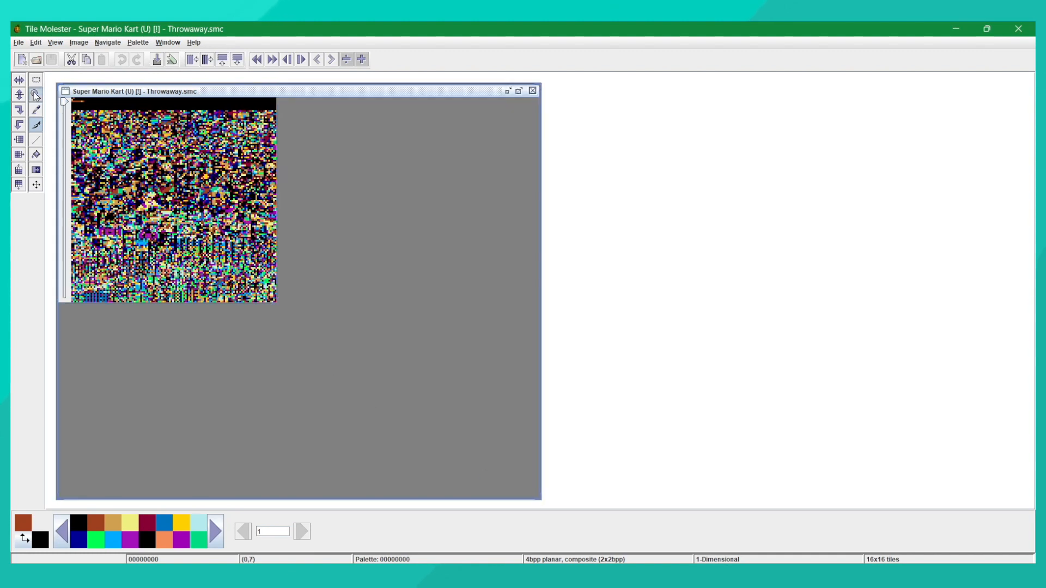
{"action": "left_click", "coordinate": [192, 225]}
{"action": "left_click", "coordinate": [192, 225]}
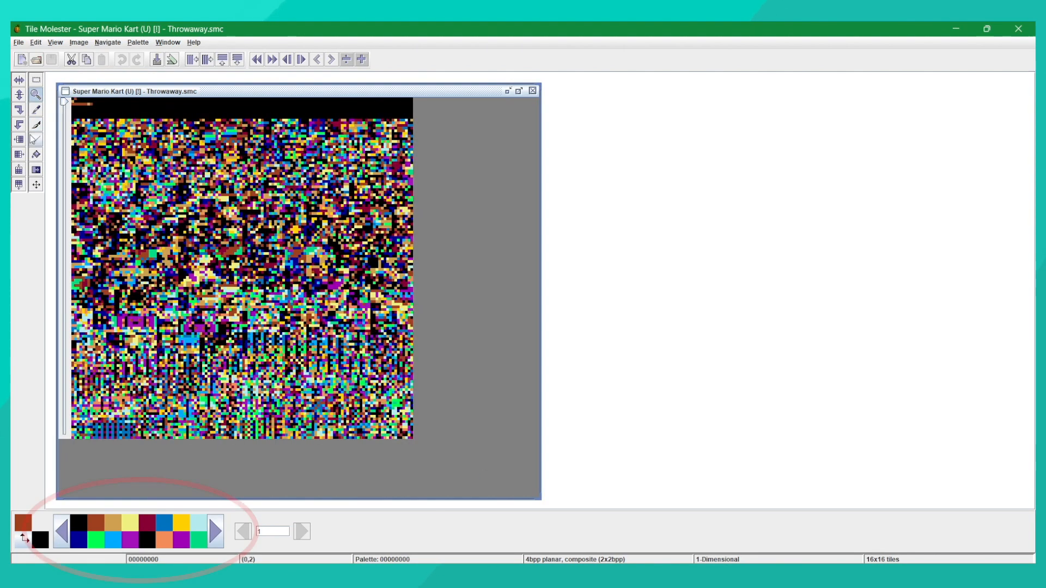
{"action": "left_click_drag", "start_coordinate": [62, 102], "coordinate": [63, 319]}
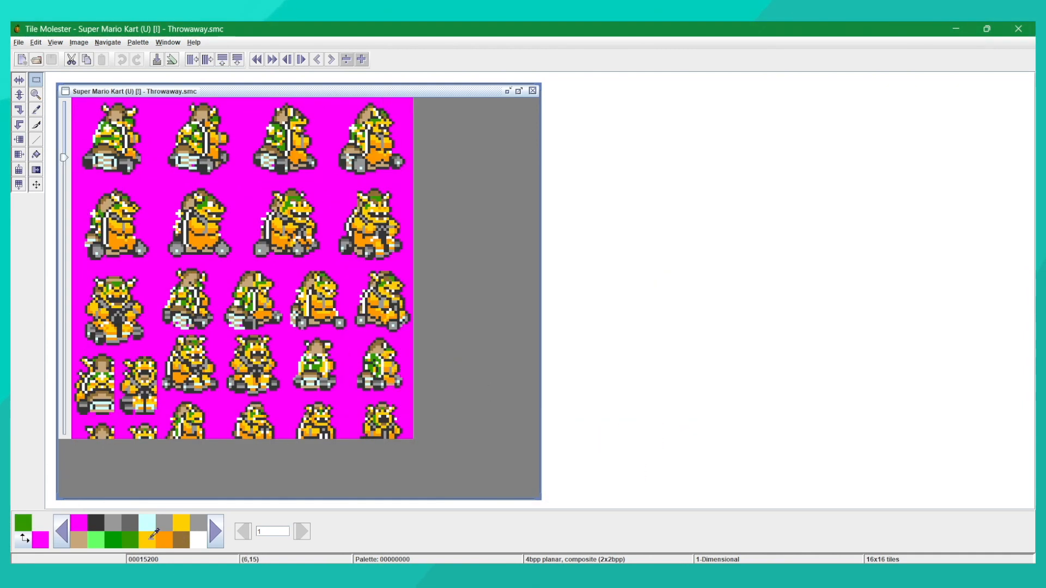
- Change the yellow and orange palette colours used by the Bowser sprites to shades of blue
{"action": "double_click", "coordinate": [152, 539]}
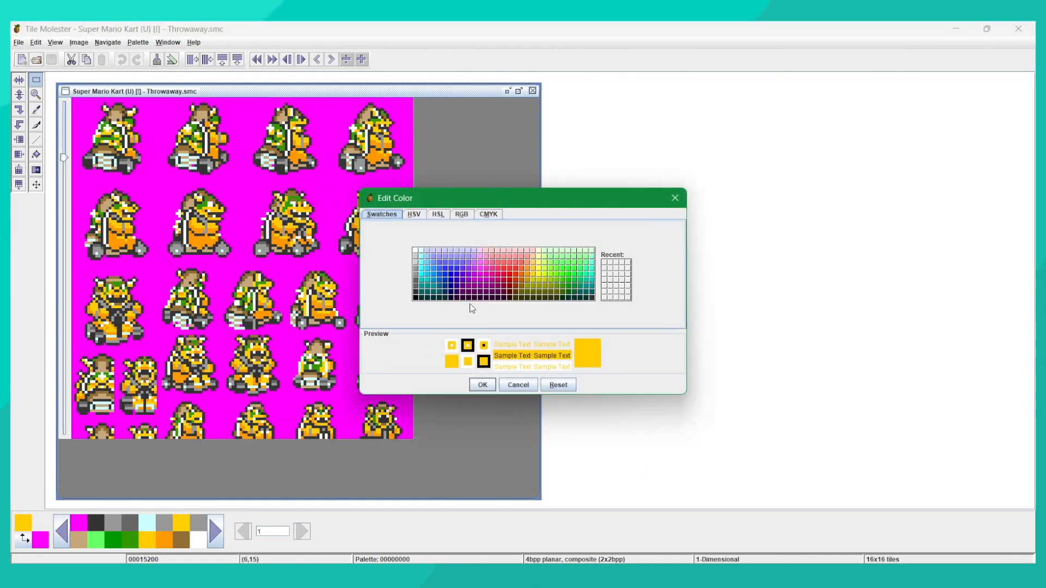
{"action": "left_click", "coordinate": [440, 268]}
{"action": "left_click", "coordinate": [482, 385]}
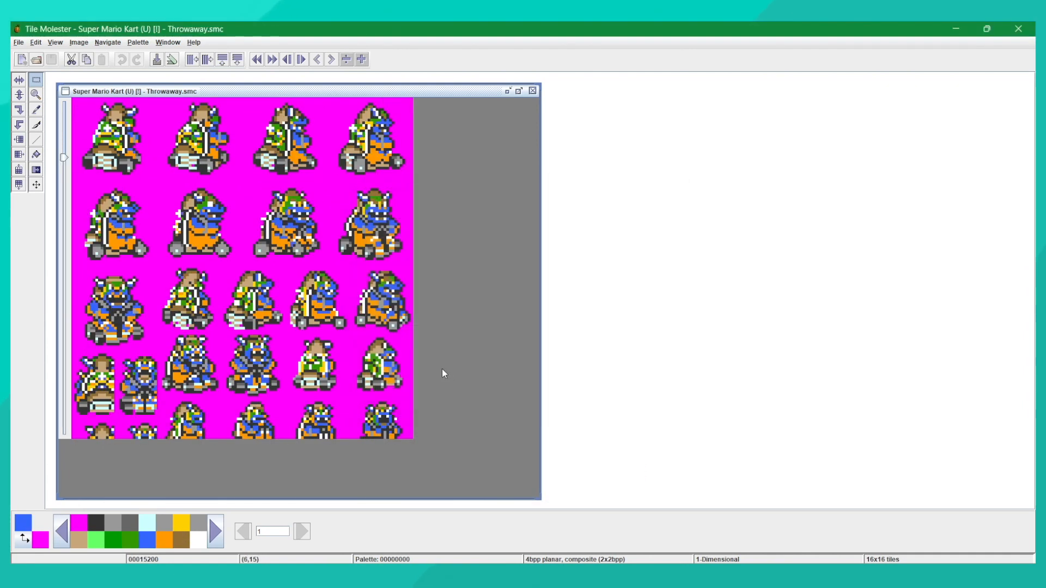
{"action": "double_click", "coordinate": [169, 537]}
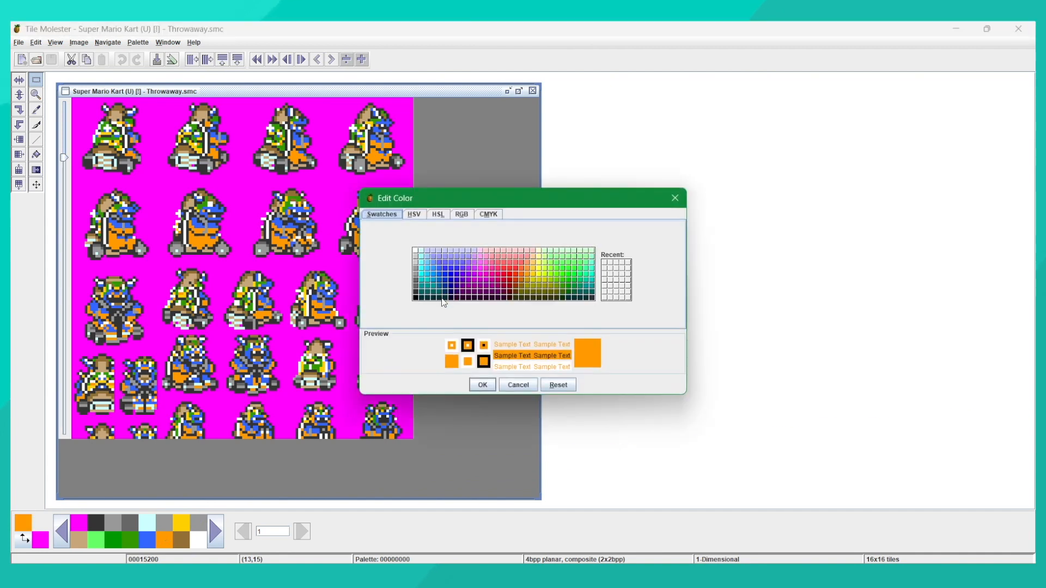
{"action": "left_click", "coordinate": [446, 287]}
{"action": "left_click", "coordinate": [480, 384]}
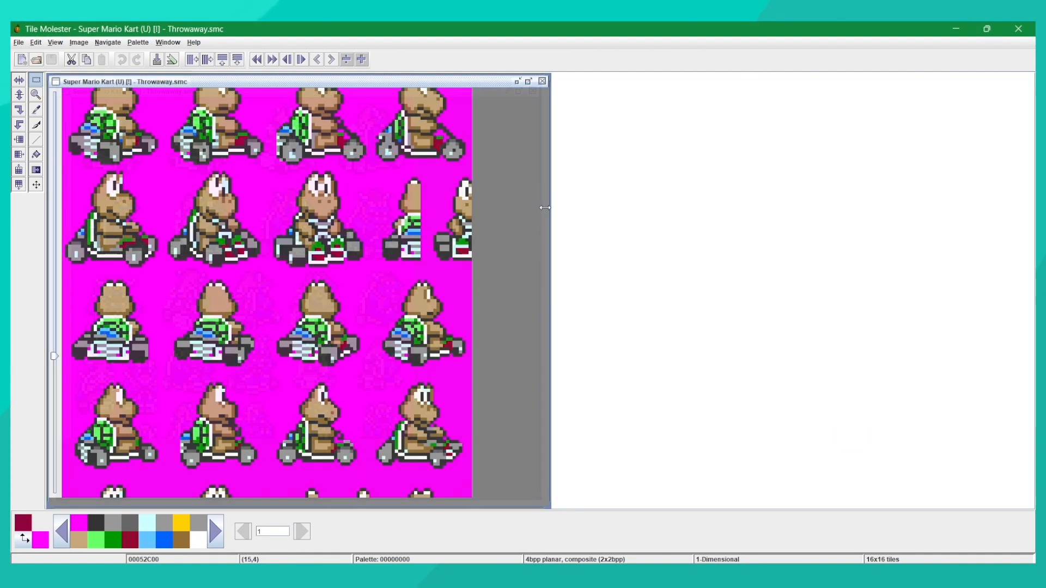
- Narrow the document window and paste SpriteSheet.png from file over the compressed data at offset 0005DA00
{"action": "left_click_drag", "start_coordinate": [548, 215], "coordinate": [528, 215]}
{"action": "left_click_drag", "start_coordinate": [54, 358], "coordinate": [55, 393]}
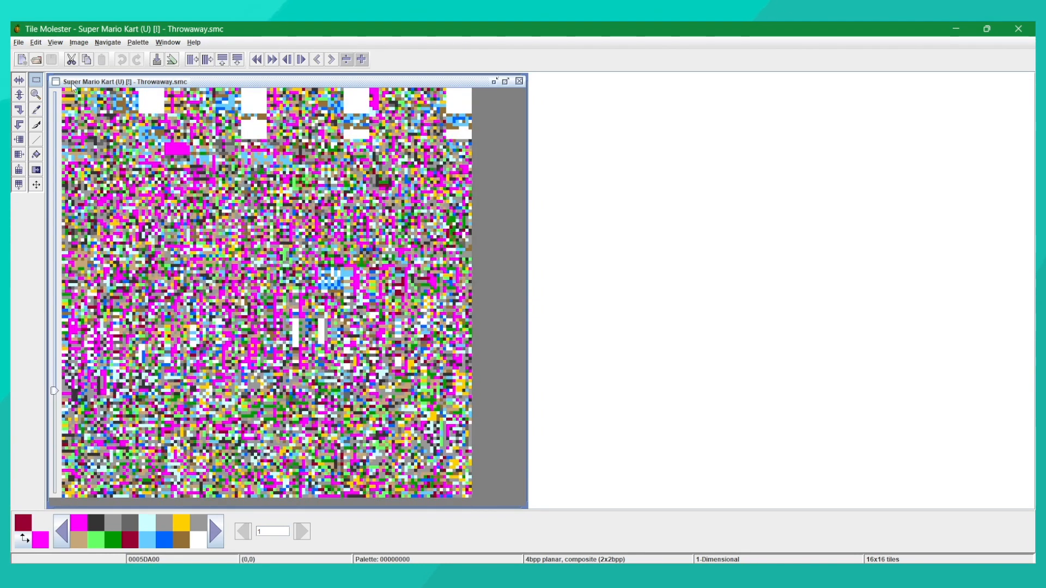
{"action": "left_click", "coordinate": [35, 41]}
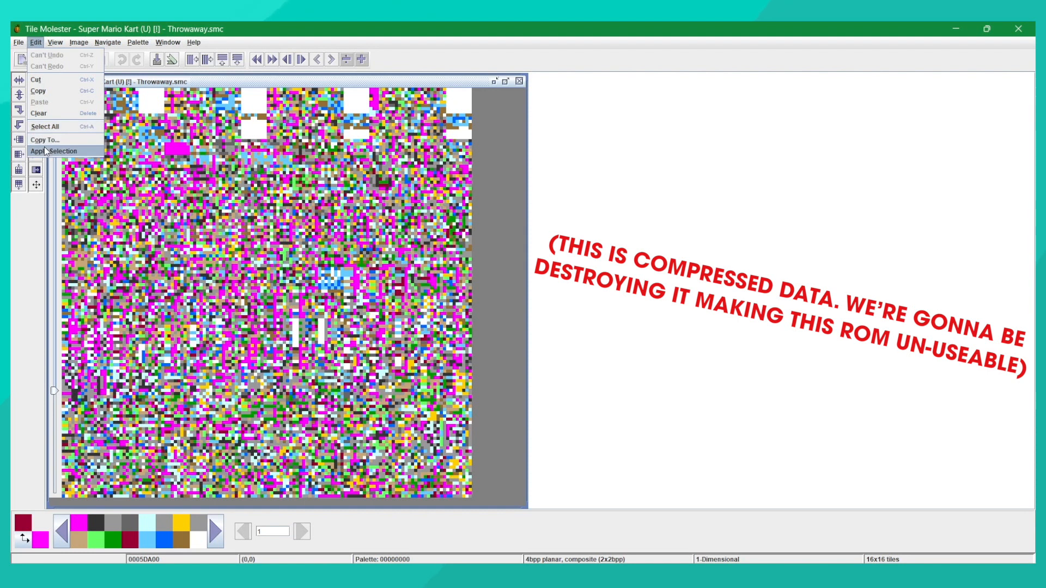
{"action": "left_click", "coordinate": [81, 155]}
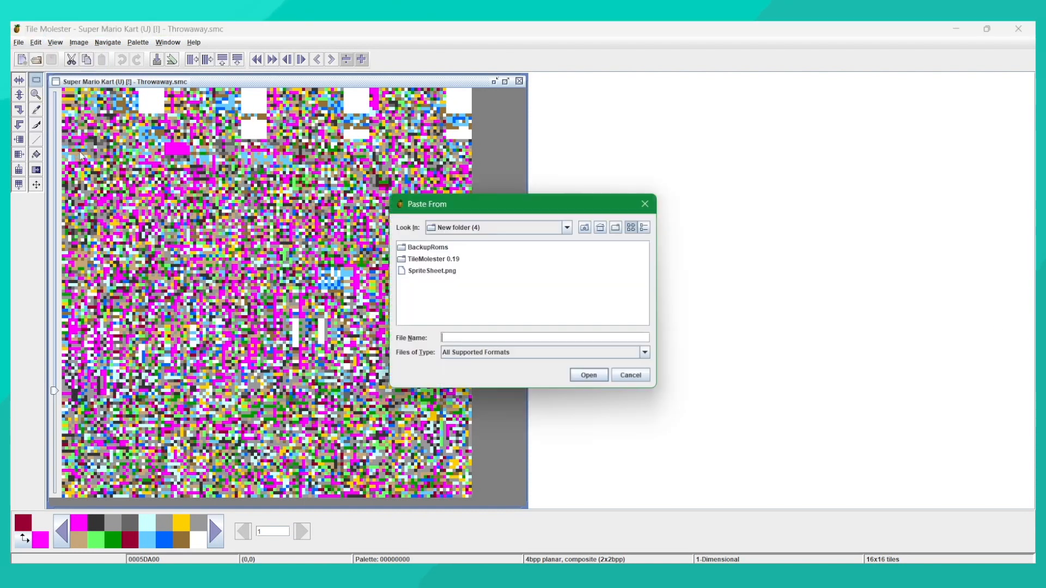
{"action": "double_click", "coordinate": [442, 269]}
- Shift the pasted sprite sheet sideways to bring the side-view kart sprites into the canvas, and drop it in place
{"action": "left_click_drag", "start_coordinate": [429, 268], "coordinate": [171, 278]}
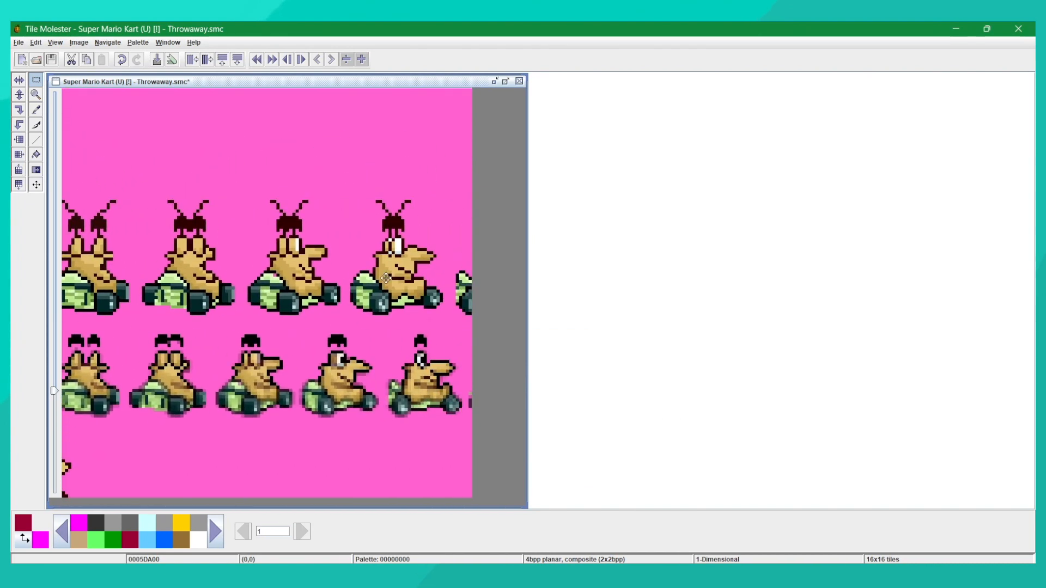
{"action": "mouse_move", "coordinate": [424, 279]}
{"action": "left_mouse_down"}
{"action": "mouse_move", "coordinate": [180, 277]}
{"action": "mouse_move", "coordinate": [193, 276]}
{"action": "left_mouse_up"}
{"action": "left_click_drag", "start_coordinate": [391, 278], "coordinate": [226, 283]}
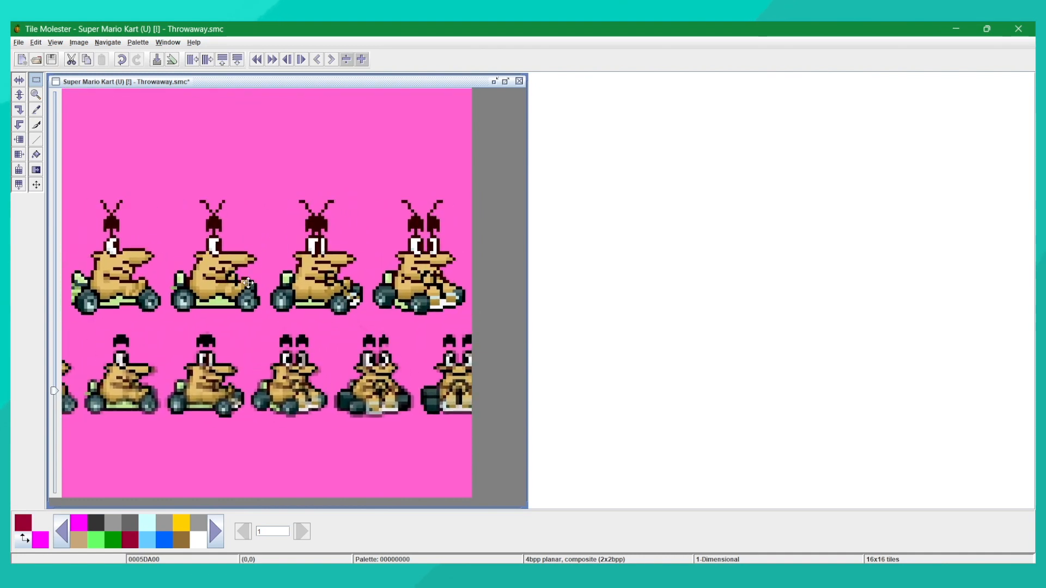
{"action": "left_click", "coordinate": [503, 293]}
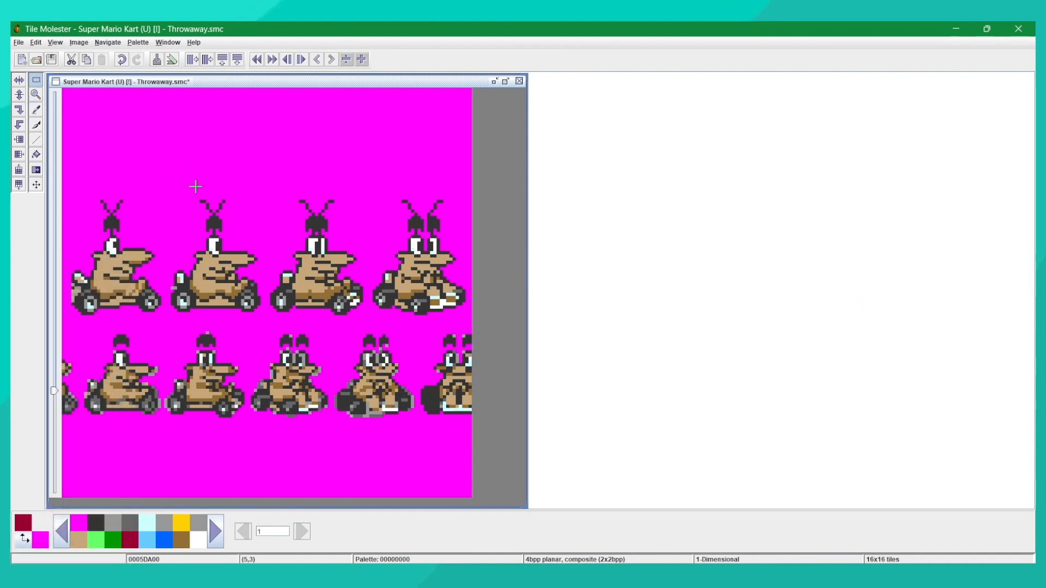
- Try to enclose the second large kart sprite of the upper row in a rectangular selection
{"action": "left_click_drag", "start_coordinate": [174, 192], "coordinate": [258, 309]}
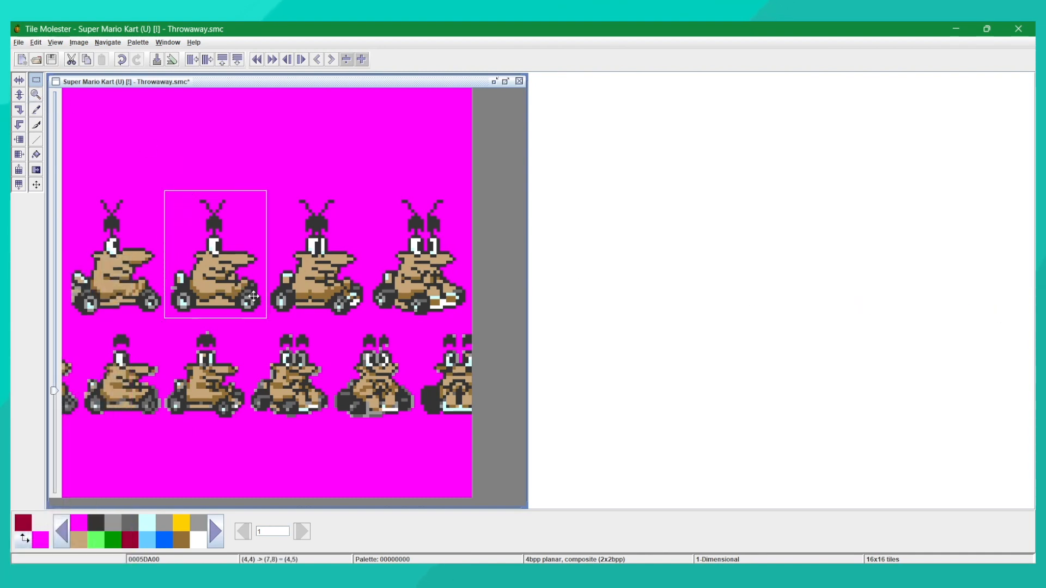
{"action": "left_click_drag", "start_coordinate": [126, 202], "coordinate": [203, 282]}
{"action": "left_click_drag", "start_coordinate": [176, 179], "coordinate": [256, 306]}
{"action": "left_click", "coordinate": [276, 169]}
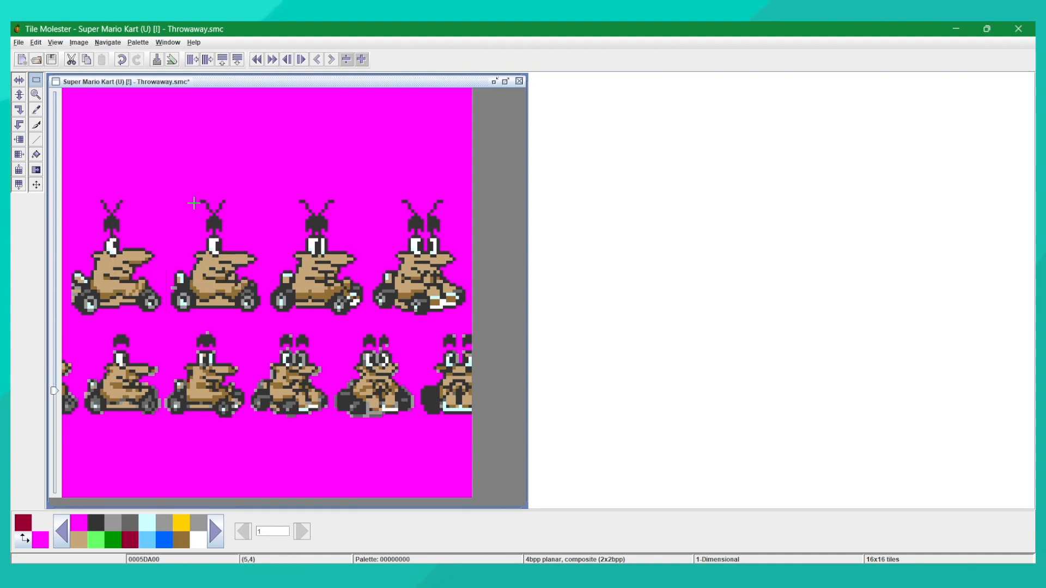
{"action": "left_click_drag", "start_coordinate": [178, 193], "coordinate": [176, 197]}
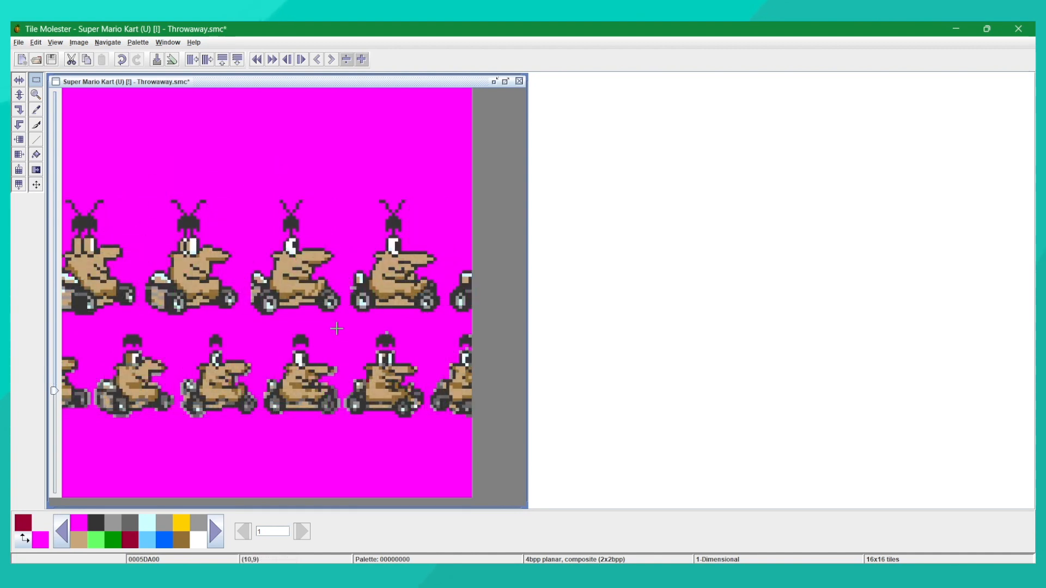
- Select the 4x4-tile area around the third small kart sprite in the lower row, copy it, and paste the copy
{"action": "left_click_drag", "start_coordinate": [338, 327], "coordinate": [283, 405]}
{"action": "left_click", "coordinate": [368, 339]}
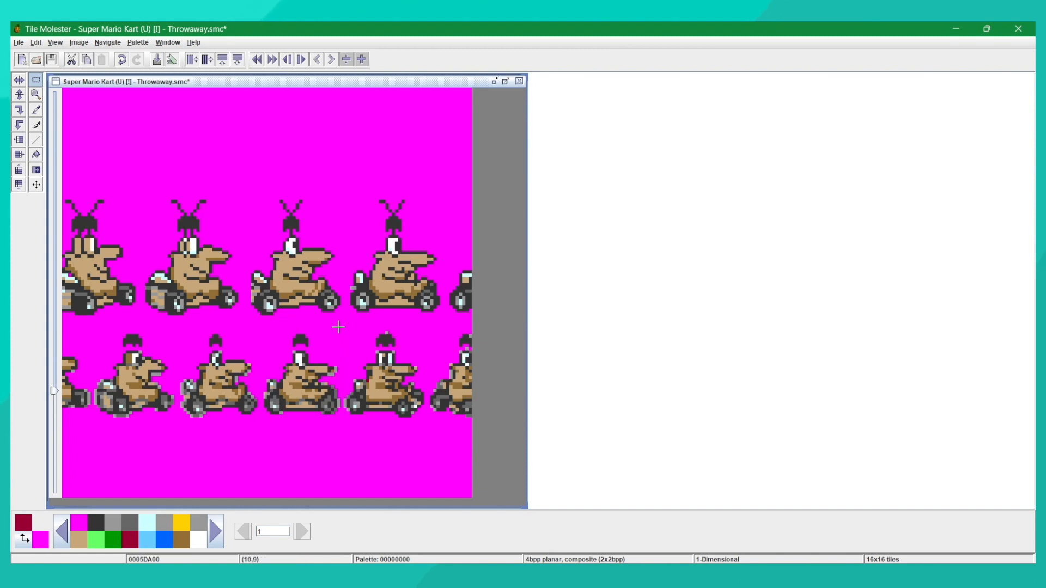
{"action": "left_click_drag", "start_coordinate": [338, 327], "coordinate": [275, 412]}
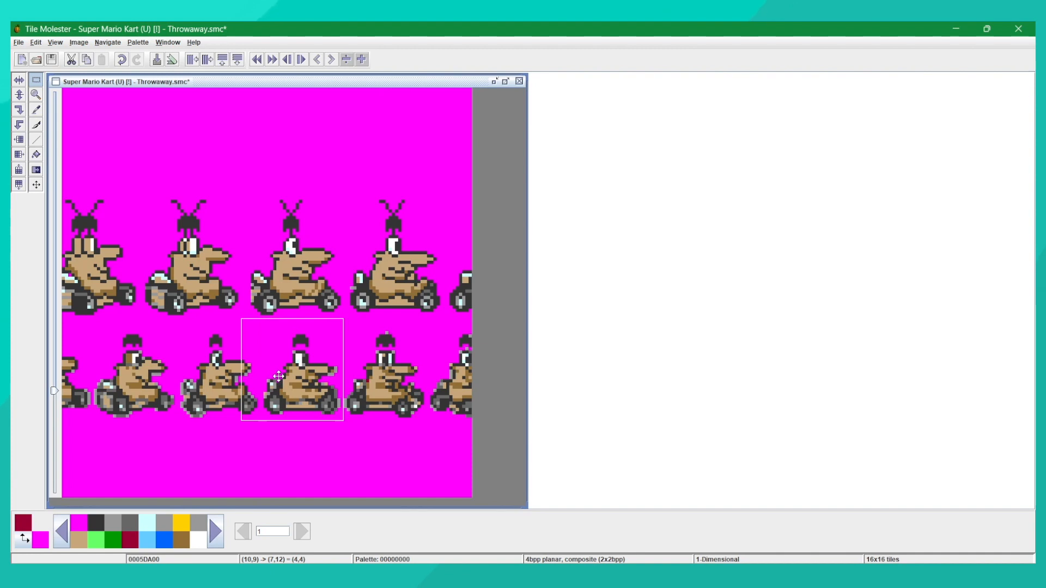
{"action": "right_click", "coordinate": [280, 360]}
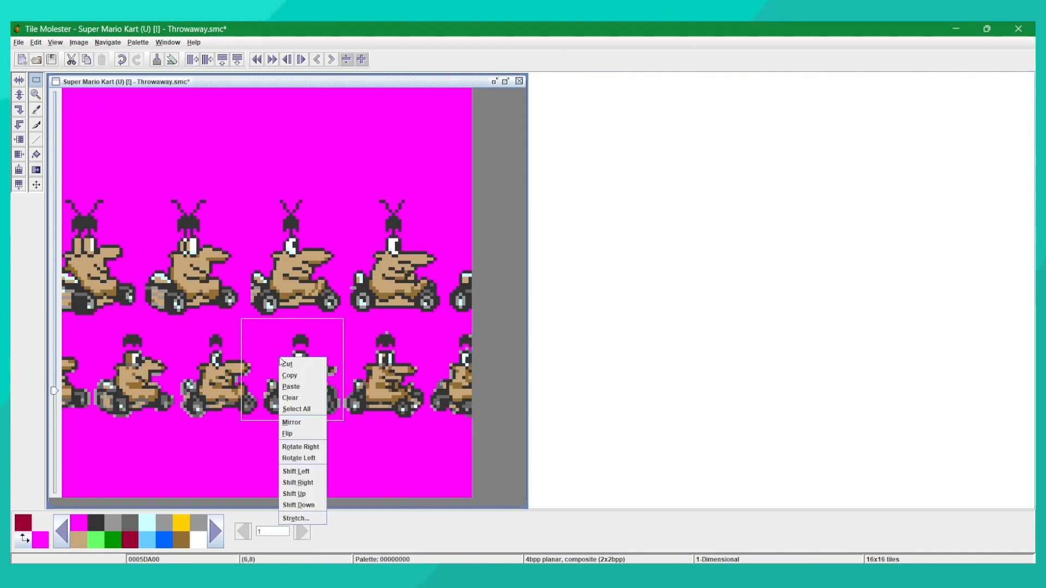
{"action": "left_click", "coordinate": [287, 376]}
{"action": "right_click", "coordinate": [277, 364]}
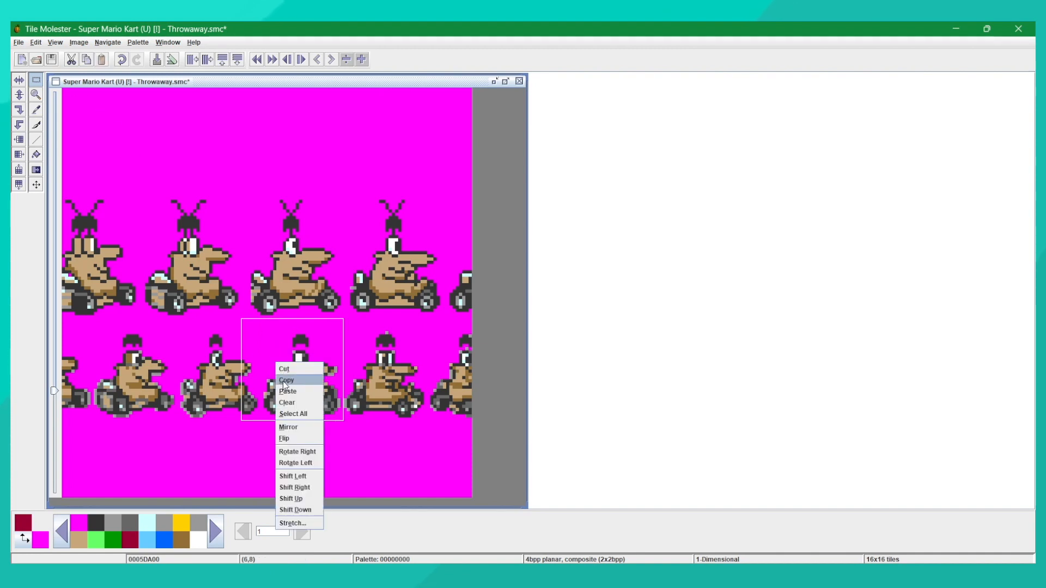
{"action": "left_click", "coordinate": [284, 387]}
- Move the pasted kart copy to an empty magenta area and shift its pixels sideways to separate it from the neighbouring sprite's remnants
{"action": "left_click_drag", "start_coordinate": [138, 160], "coordinate": [258, 163]}
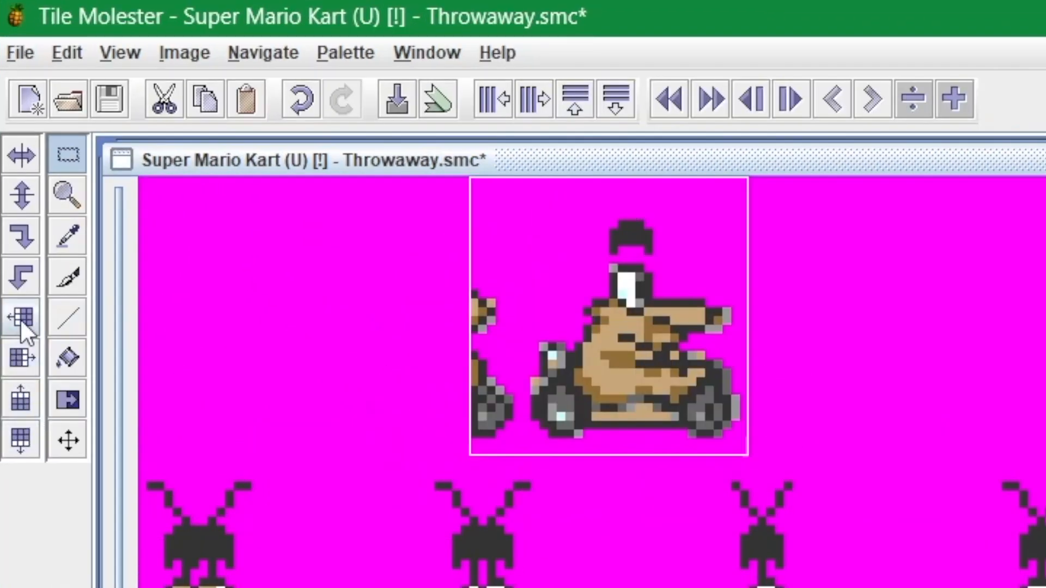
{"action": "left_click", "coordinate": [21, 318]}
{"action": "left_click", "coordinate": [20, 319]}
{"action": "left_click", "coordinate": [21, 319]}
{"action": "left_click", "coordinate": [20, 319]}
{"action": "left_click", "coordinate": [21, 319]}
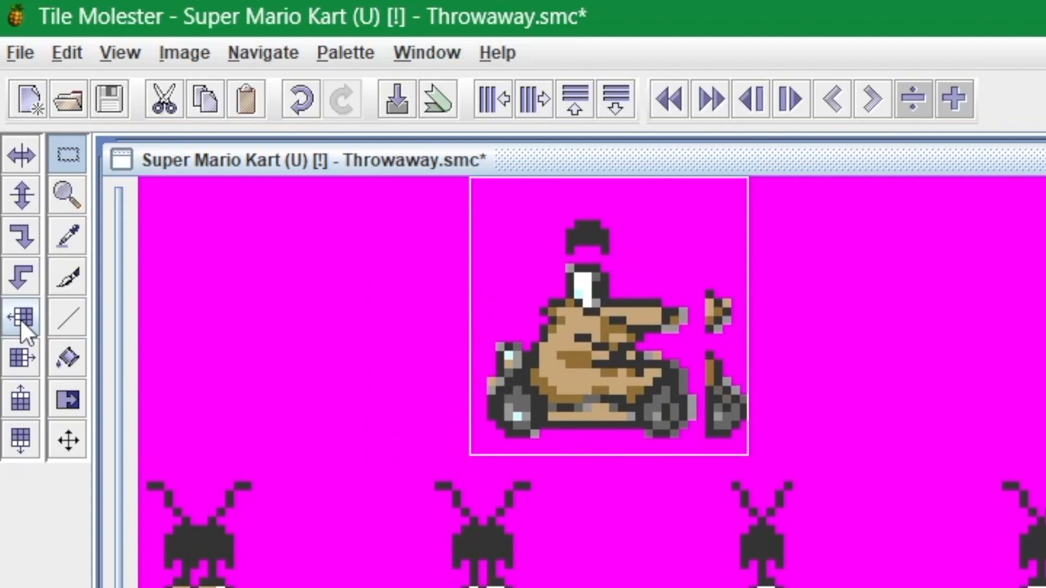
{"action": "left_click", "coordinate": [20, 319]}
{"action": "left_click", "coordinate": [21, 319]}
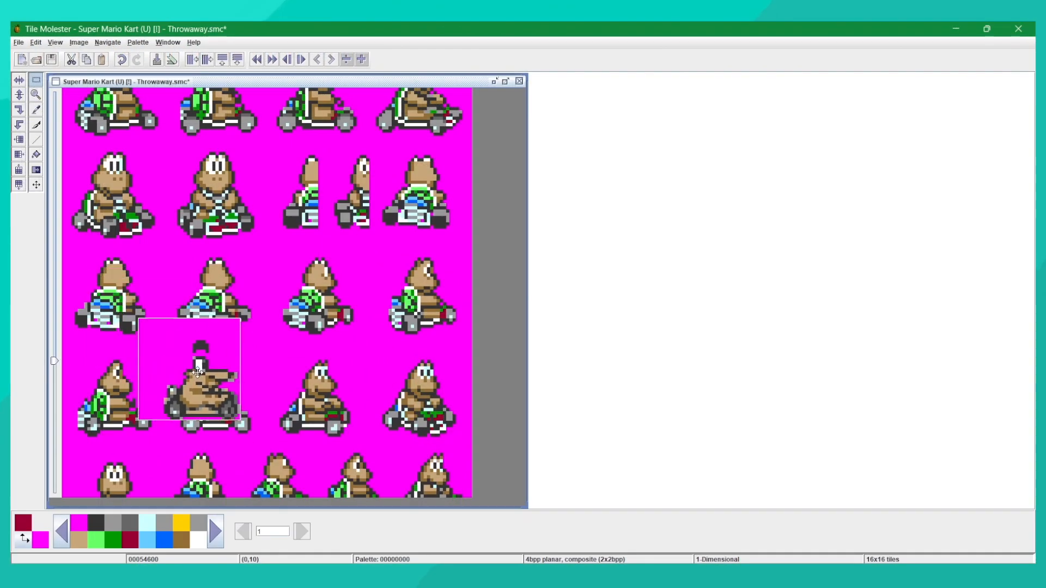
{"action": "left_click", "coordinate": [21, 439]}
- Nudge the floating kart sprite's pixels sideways to line it up with the small side-view Koopa sprite beneath it
{"action": "left_click", "coordinate": [19, 141]}
{"action": "left_click", "coordinate": [19, 141]}
{"action": "left_click", "coordinate": [19, 140]}
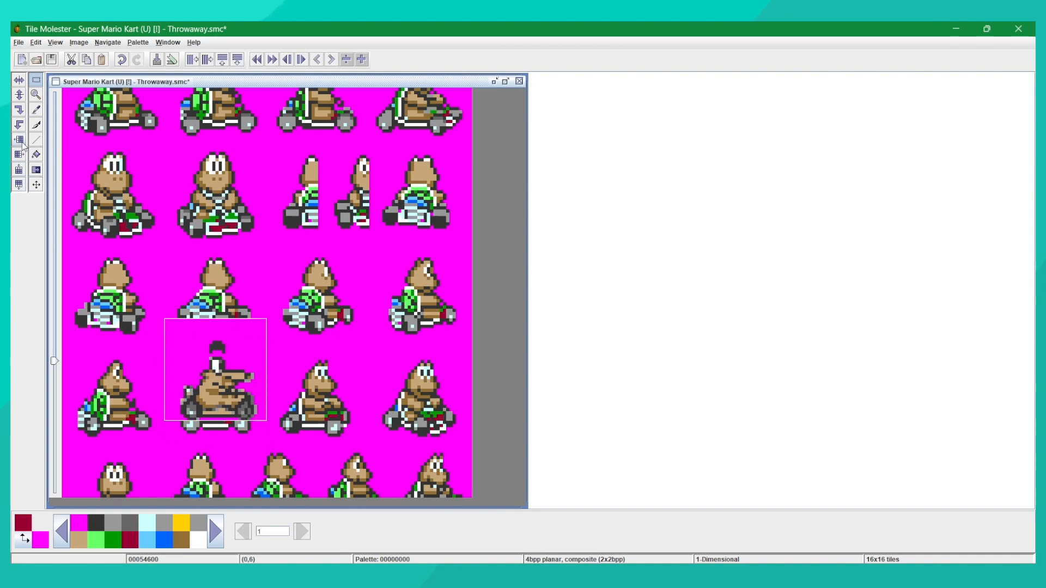
{"action": "left_click", "coordinate": [20, 140]}
{"action": "left_click", "coordinate": [19, 155]}
- Shift the kart sprite's pixels up and fit it over the large side-view Koopa at offset 00051A00, cleaning stray pixels with magenta
{"action": "left_click_drag", "start_coordinate": [238, 416], "coordinate": [300, 446]}
{"action": "left_click", "coordinate": [19, 169]}
{"action": "left_click", "coordinate": [19, 169]}
{"action": "left_click", "coordinate": [19, 170]}
{"action": "left_click", "coordinate": [19, 170]}
{"action": "left_click_drag", "start_coordinate": [268, 380], "coordinate": [253, 412]}
{"action": "left_click", "coordinate": [195, 432]}
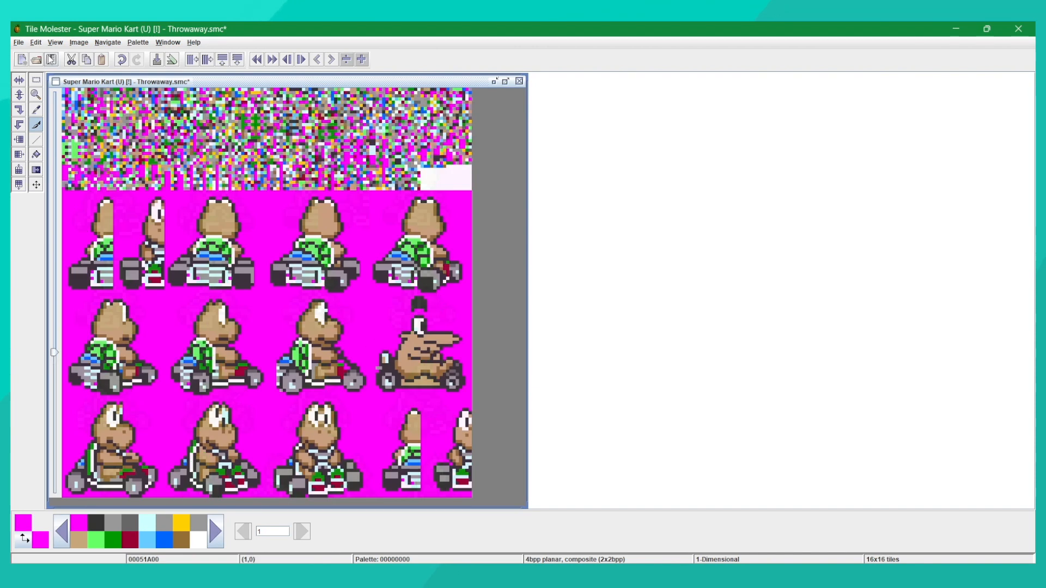
- Open Super Mario Kart (U) [!] -Real .smc alongside the throwaway ROM and recolour its palette to match the Koopa colours
{"action": "left_click", "coordinate": [18, 43]}
{"action": "left_click", "coordinate": [27, 64]}
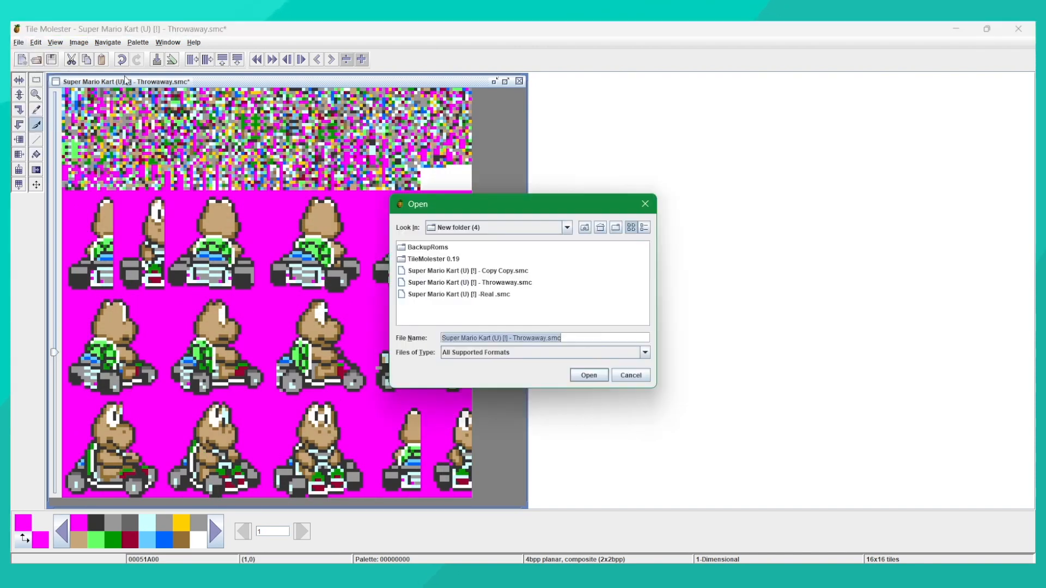
{"action": "left_click", "coordinate": [469, 294]}
{"action": "left_click", "coordinate": [587, 376]}
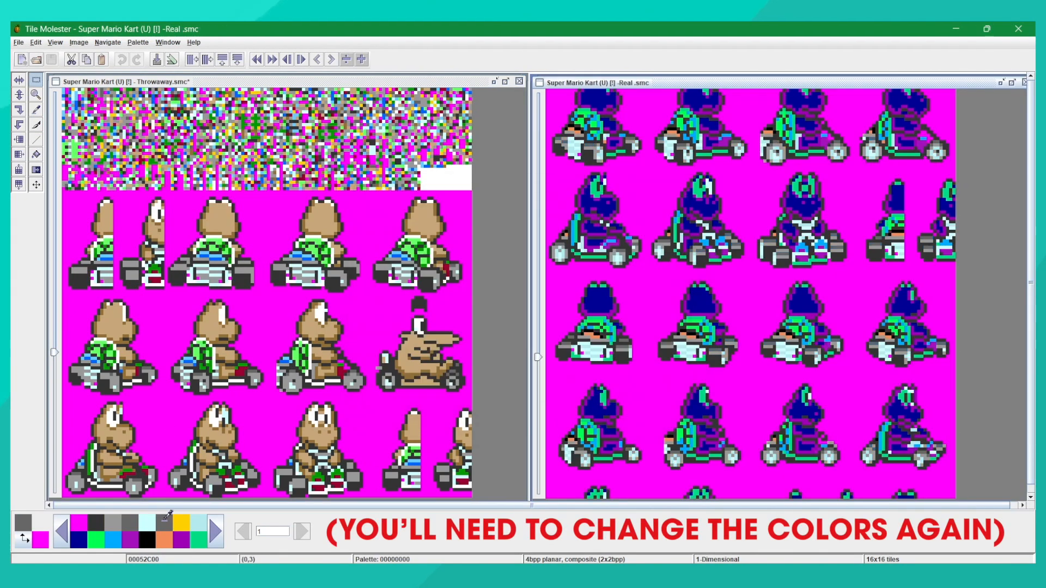
{"action": "double_click", "coordinate": [166, 516]}
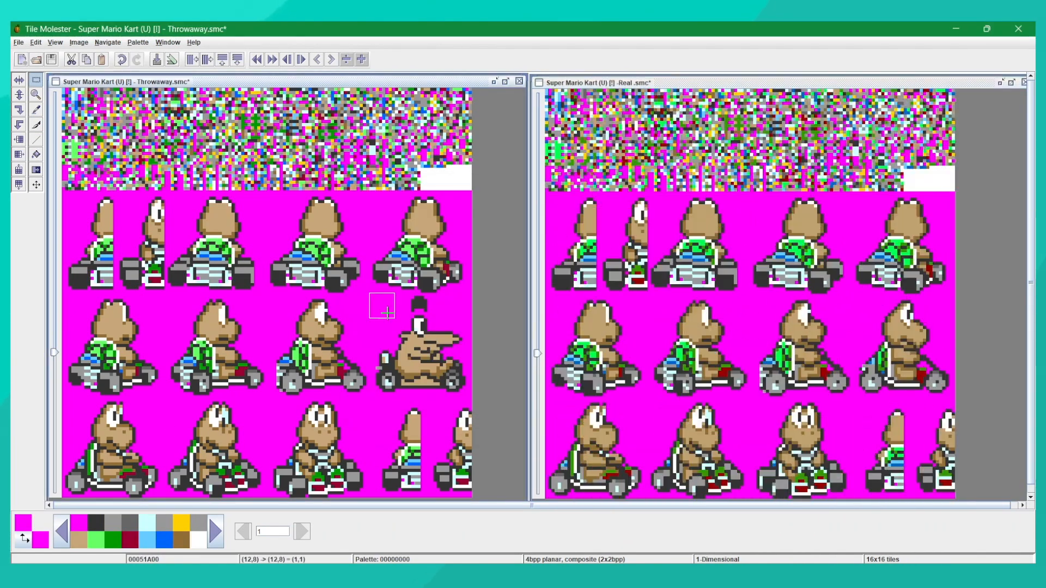
- Copy the finished side-view kart sprite from the throwaway ROM and paste it over the matching Koopa sprite in the Real ROM
{"action": "left_click_drag", "start_coordinate": [373, 298], "coordinate": [450, 367]}
{"action": "right_click", "coordinate": [450, 367]}
{"action": "left_click", "coordinate": [463, 378]}
{"action": "right_click", "coordinate": [725, 267]}
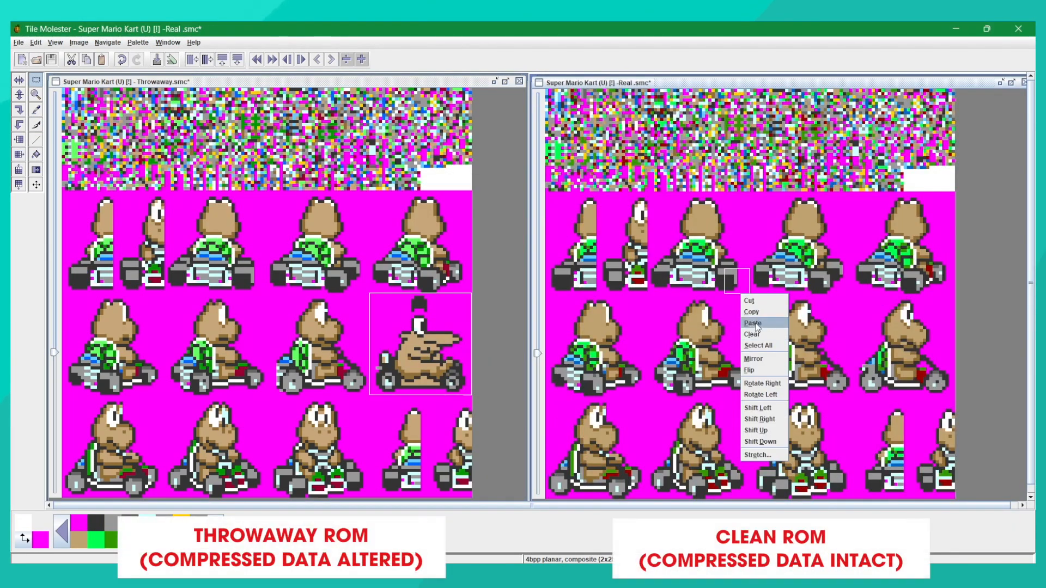
{"action": "left_click", "coordinate": [753, 306]}
{"action": "left_click_drag", "start_coordinate": [613, 153], "coordinate": [920, 358]}
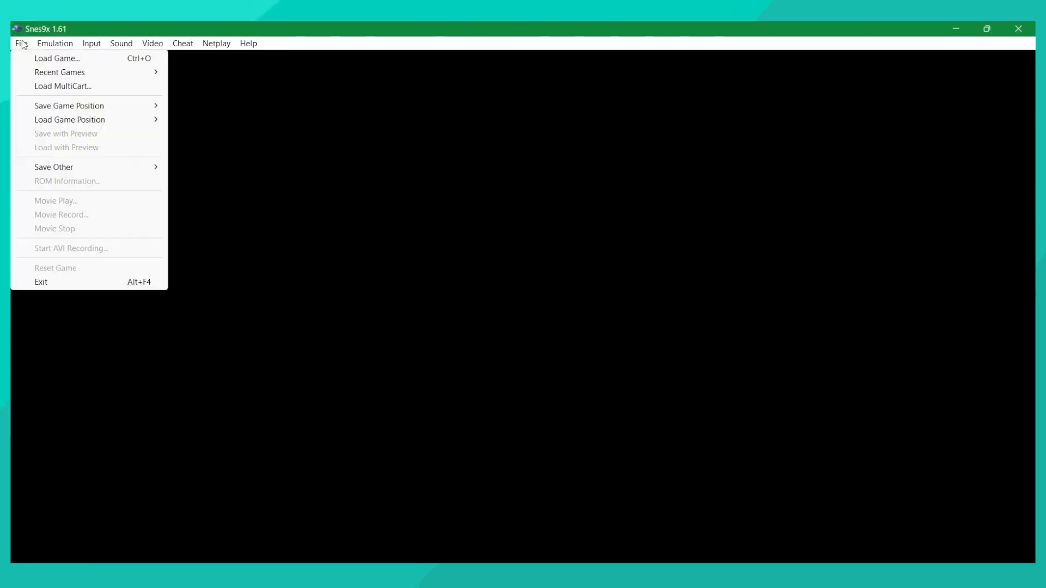
- Load the edited Super Mario Kart (U) [!] -Real ROM in Snes9x
{"action": "left_click", "coordinate": [58, 57]}
{"action": "left_click", "coordinate": [233, 264]}
{"action": "left_click", "coordinate": [410, 347]}
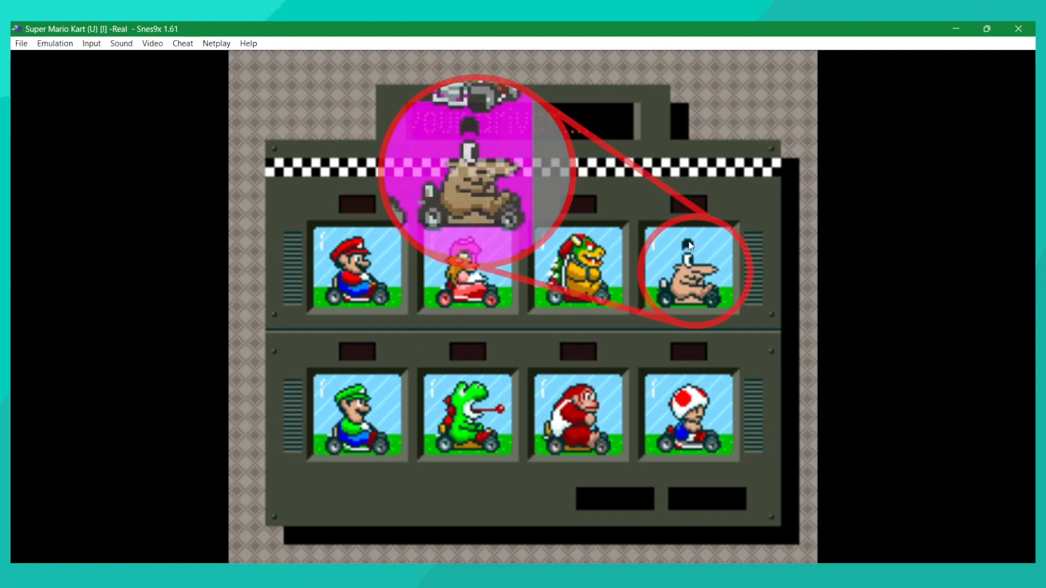
- Choose the edited fourth racer in the upper row and drive it on the track to test the new sprite
{"action": "key", "text": "Right"}
{"action": "key", "text": "Right"}
{"action": "key", "text": "Right"}
{"action": "key", "text": "c"}
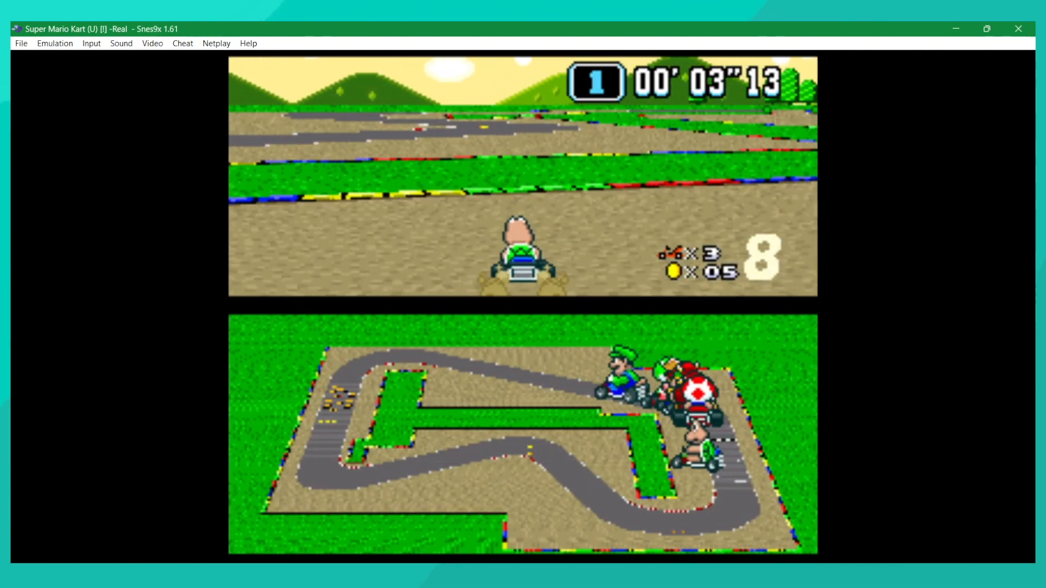
{"action": "key", "text": "Left"}
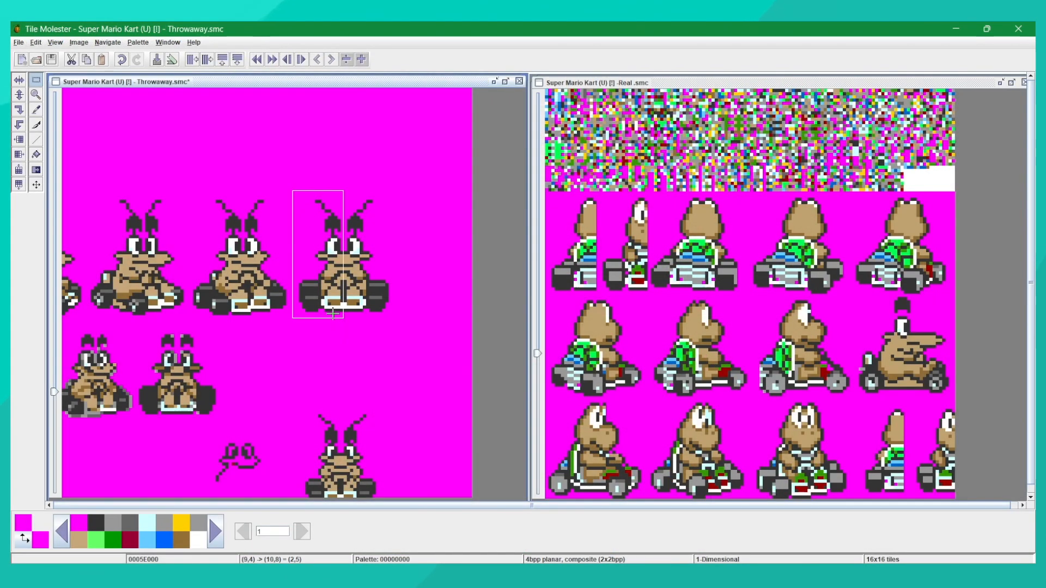
- Select the left half of the large front-view kart sprite in Tile Molester and place it over the half-width front-view Koopa sprite
{"action": "left_click_drag", "start_coordinate": [335, 314], "coordinate": [295, 237]}
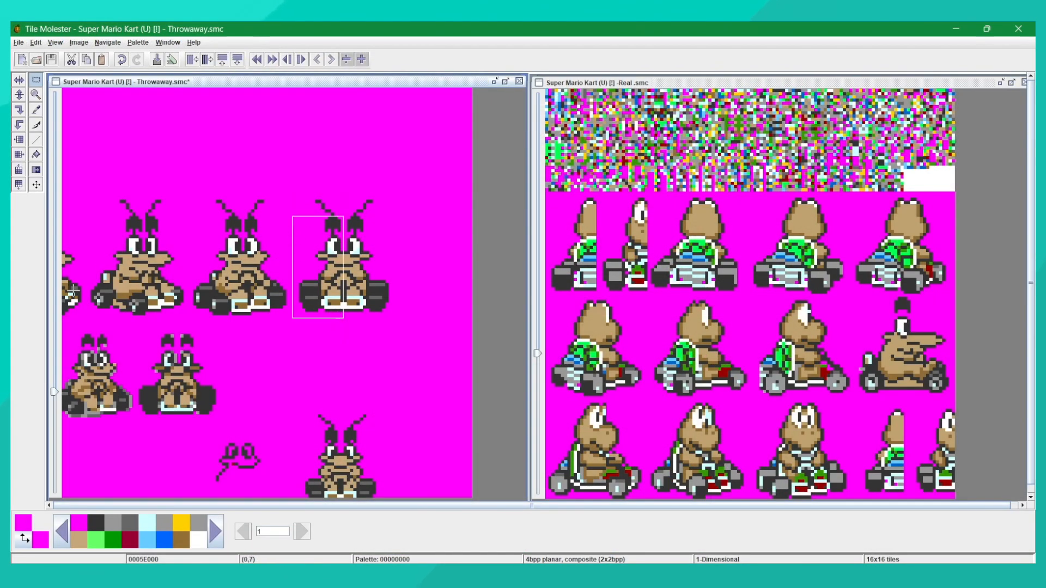
{"action": "left_click_drag", "start_coordinate": [54, 391], "coordinate": [55, 350]}
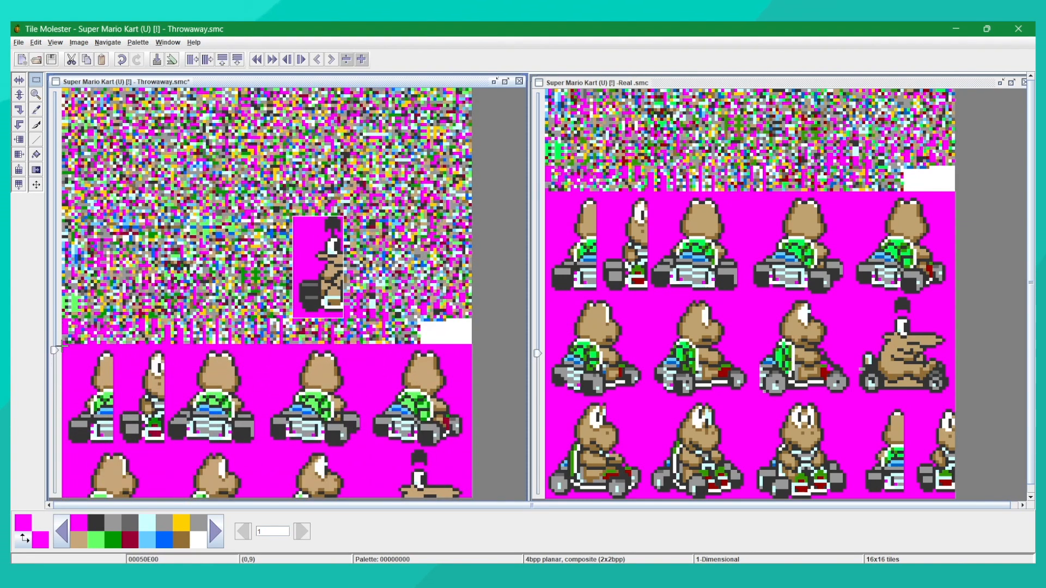
{"action": "left_click_drag", "start_coordinate": [319, 267], "coordinate": [146, 391]}
{"action": "left_click", "coordinate": [21, 187]}
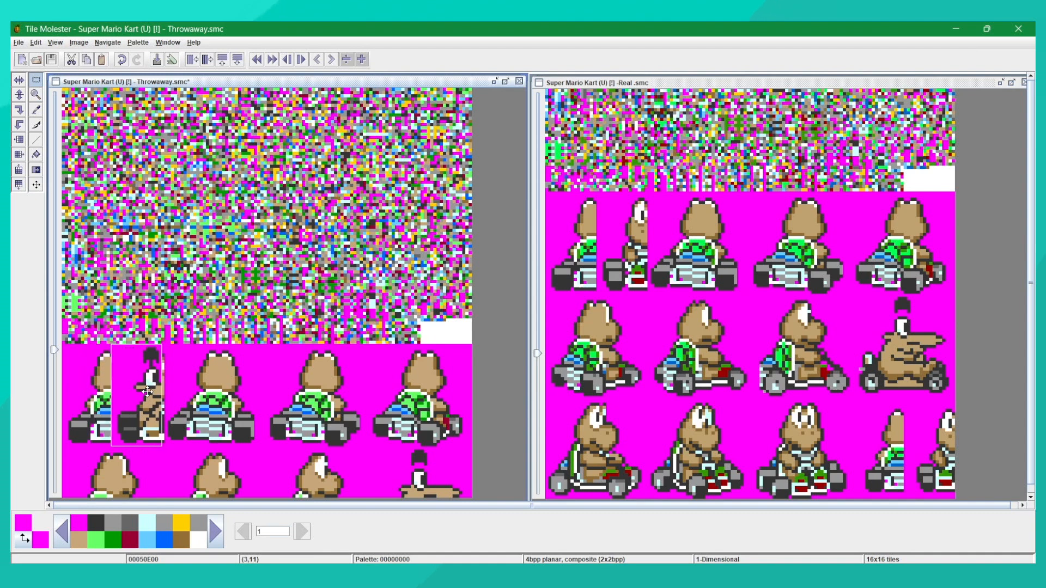
{"action": "left_click", "coordinate": [160, 328]}
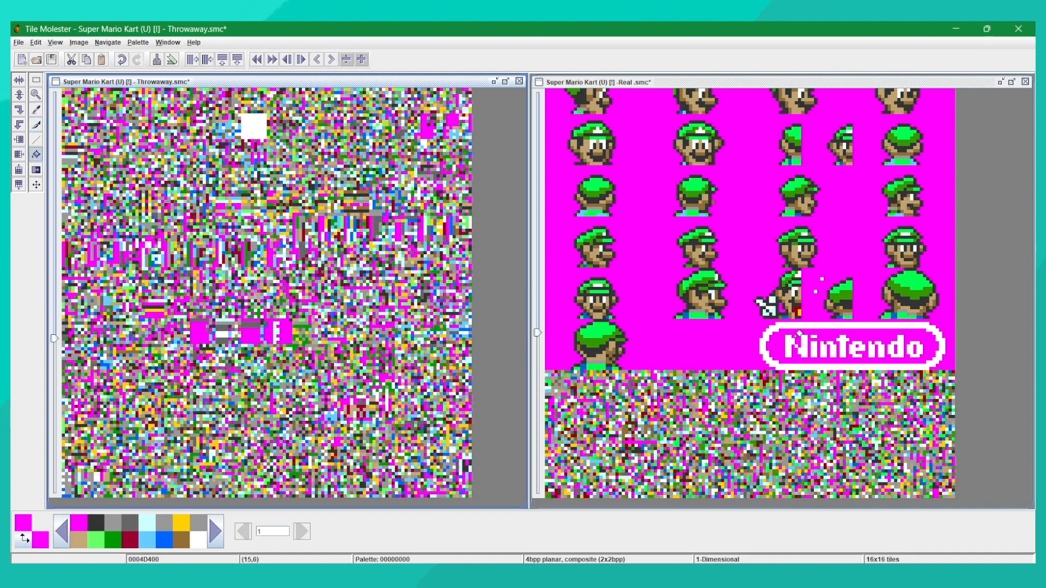
- Erase the Nintendo lettering inside the logo outline in the Real ROM and brush new white lettering in its place
{"action": "left_click", "coordinate": [798, 339]}
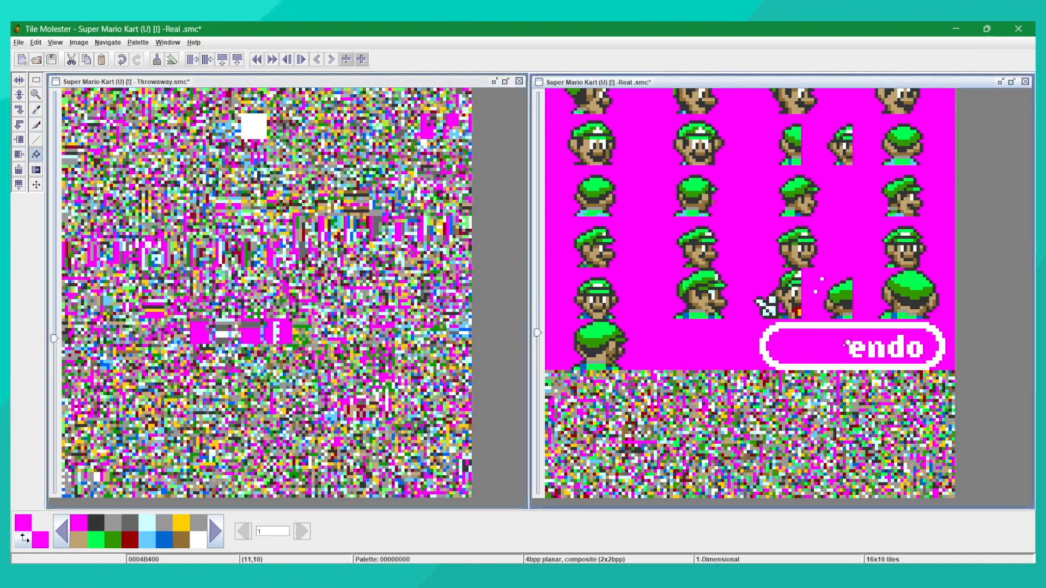
{"action": "left_click_drag", "start_coordinate": [848, 343], "coordinate": [914, 348]}
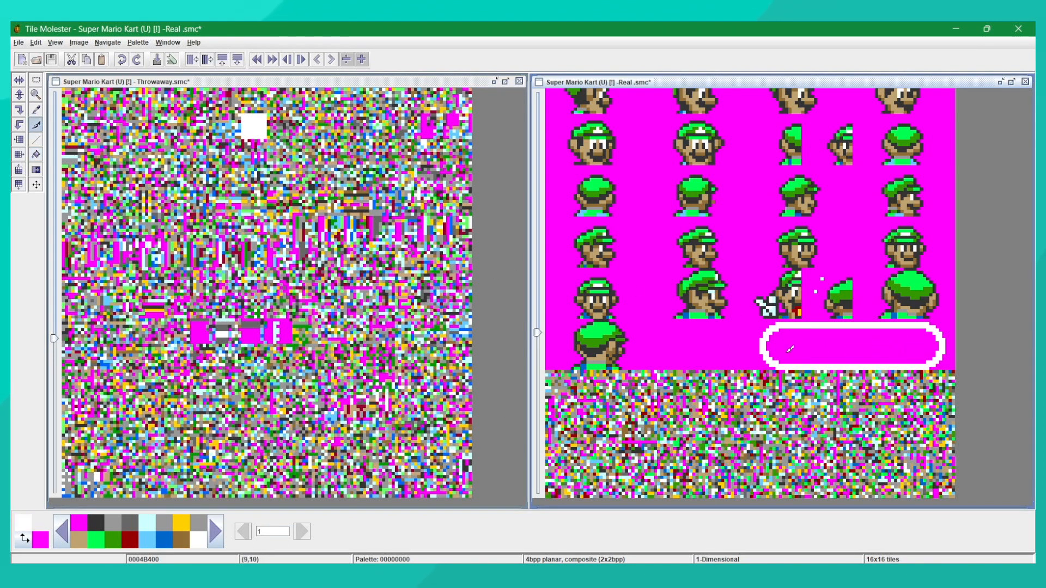
{"action": "left_click_drag", "start_coordinate": [791, 349], "coordinate": [814, 340]}
{"action": "left_click_drag", "start_coordinate": [884, 344], "coordinate": [915, 343]}
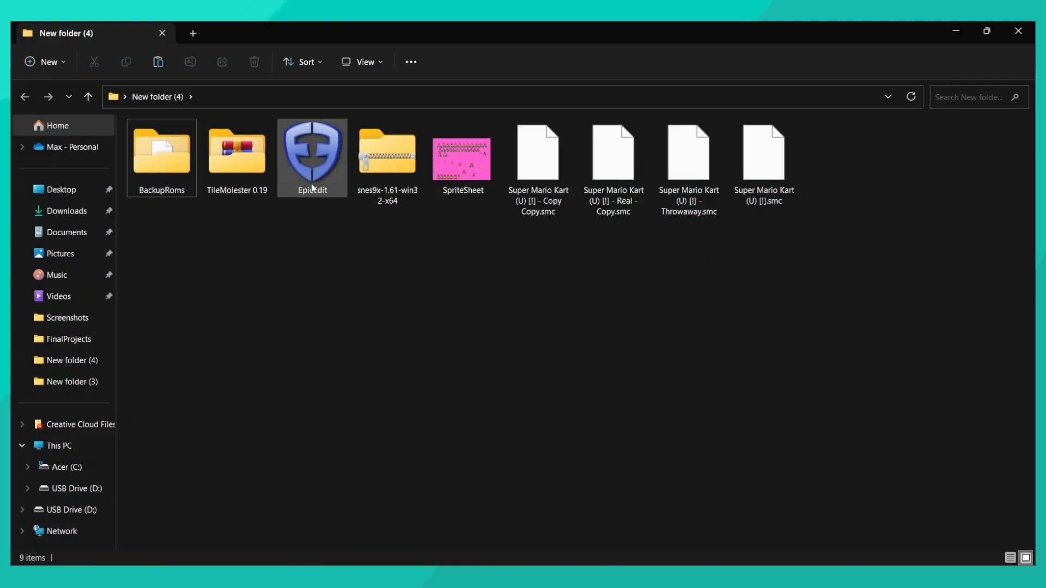
- Launch Epic Edit from the project folder and open Super Mario Kart (U) [!] - Real - Copy.smc
{"action": "double_click", "coordinate": [312, 188]}
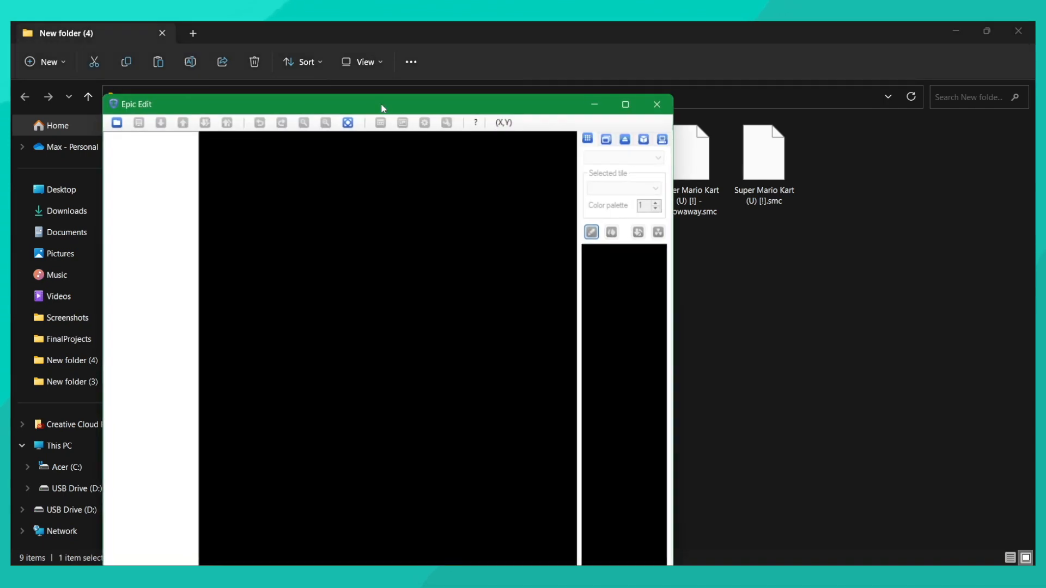
{"action": "left_click_drag", "start_coordinate": [383, 108], "coordinate": [482, 72]}
{"action": "left_click", "coordinate": [216, 87]}
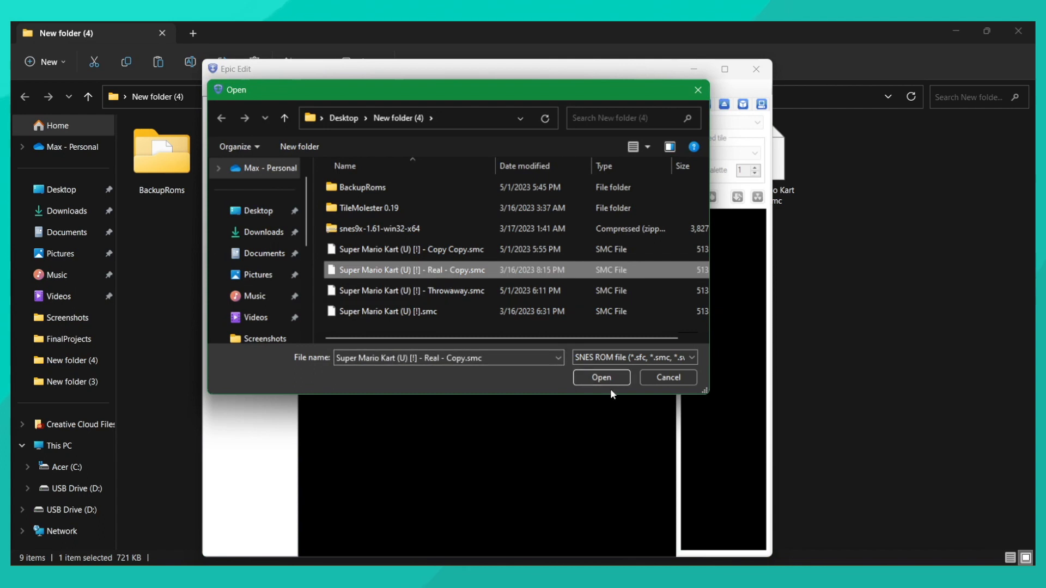
{"action": "left_click", "coordinate": [612, 381]}
- In the game settings, rename Koopa Troopa to TEST NAME! for GP Results and to TEST! for GP Podium and Time Trial
{"action": "left_click", "coordinate": [524, 87]}
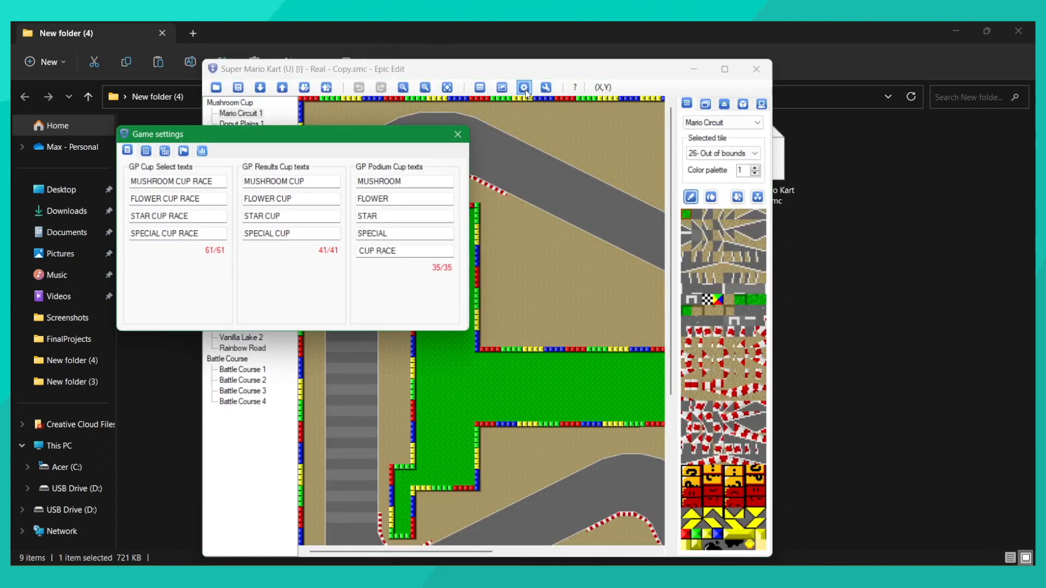
{"action": "left_click", "coordinate": [183, 152]}
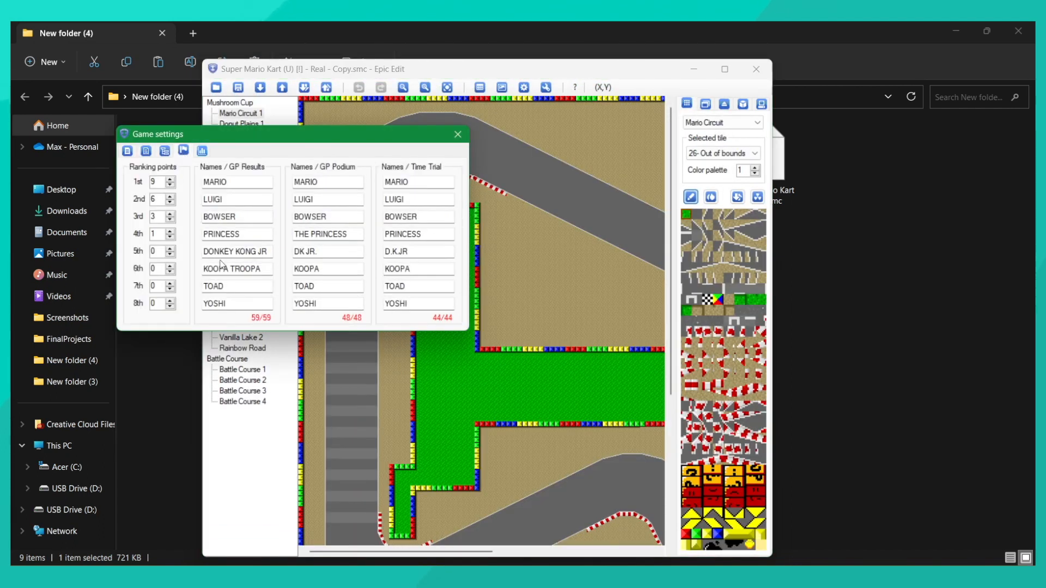
{"action": "left_click_drag", "start_coordinate": [252, 268], "coordinate": [204, 268]}
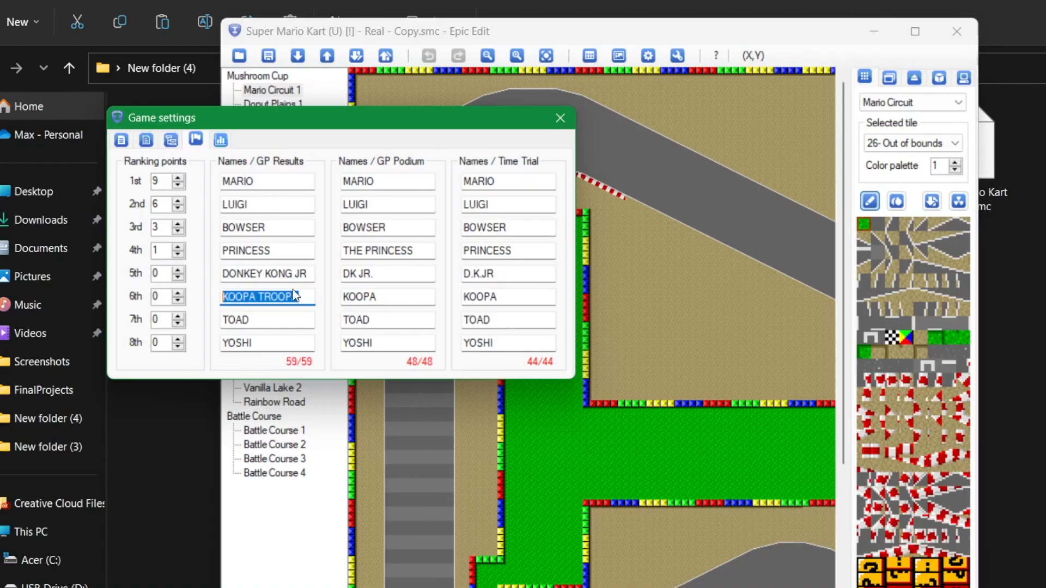
{"action": "type", "text": "TEST!"}
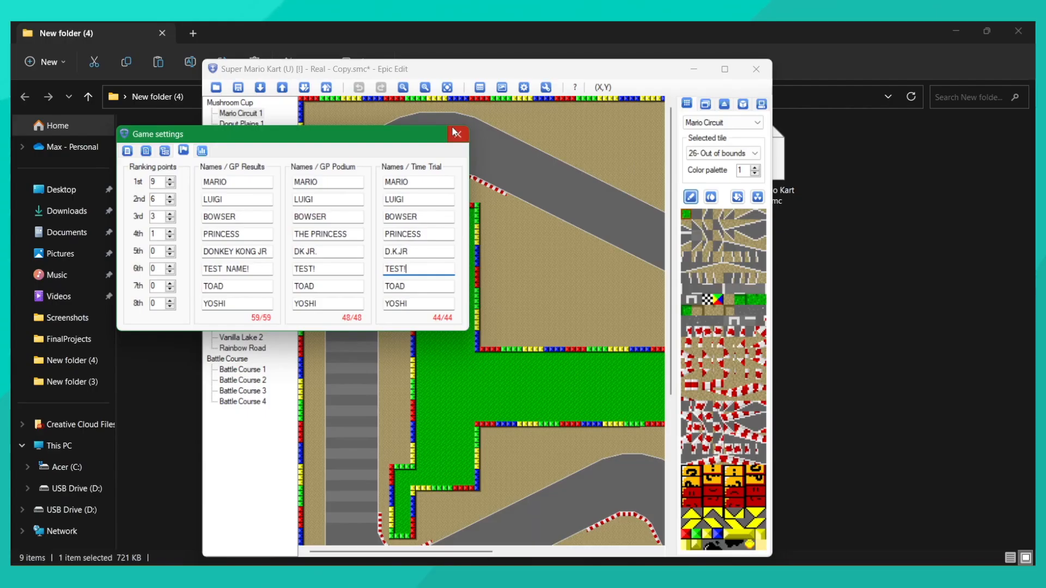
{"action": "left_click", "coordinate": [970, 53]}
- Save the ROM as Super Mario Kart (U) [!] - Real - Copy, replacing the existing file
{"action": "left_click", "coordinate": [238, 88]}
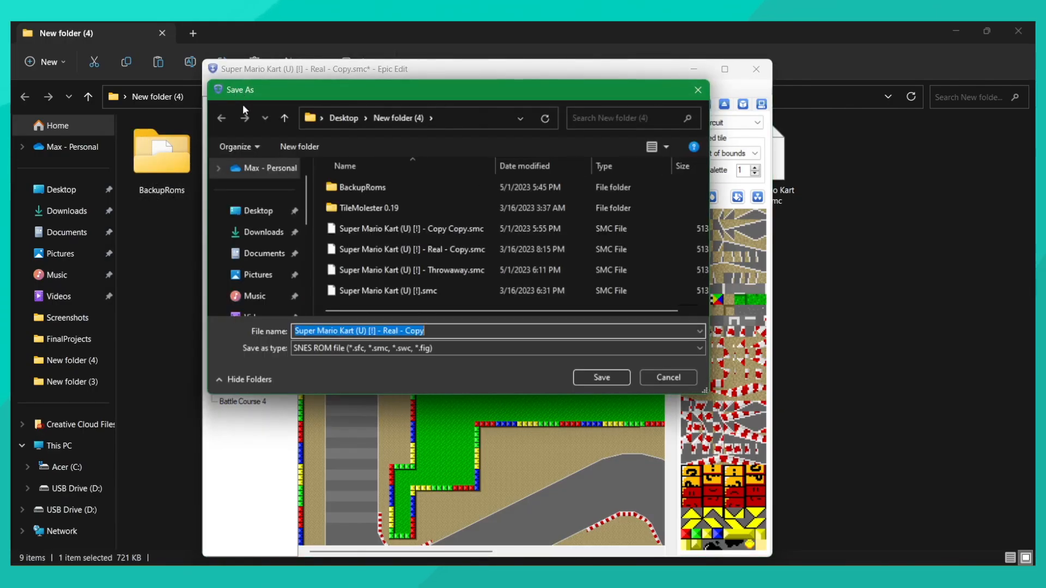
{"action": "left_click", "coordinate": [590, 377]}
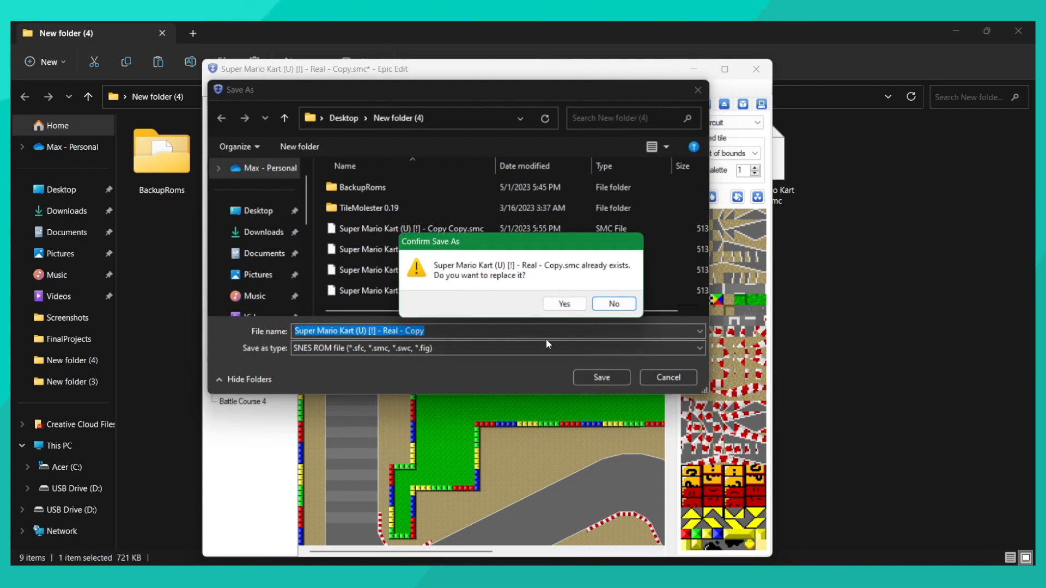
{"action": "left_click", "coordinate": [562, 304]}
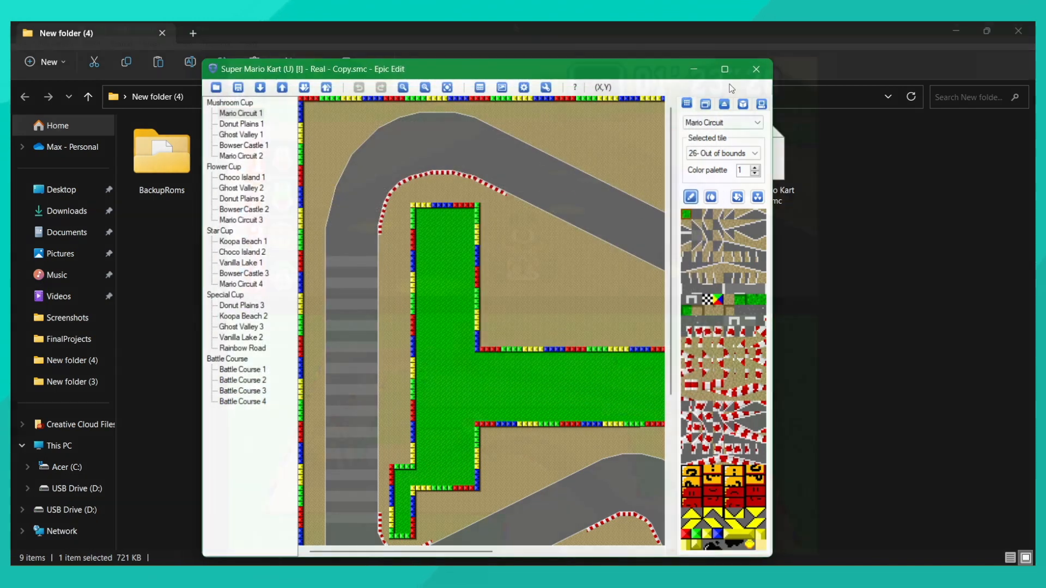